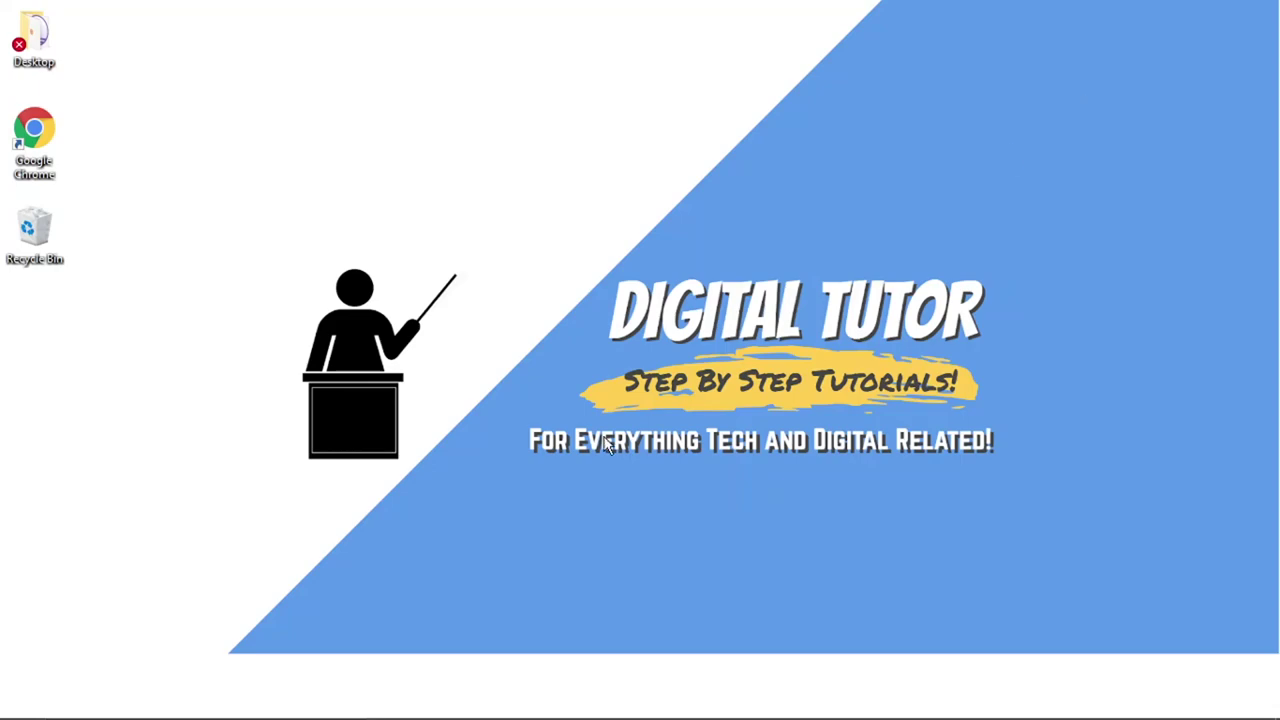
Open the Pinterest profile page in the browser and start creating a new Pin
left_click(712, 701)
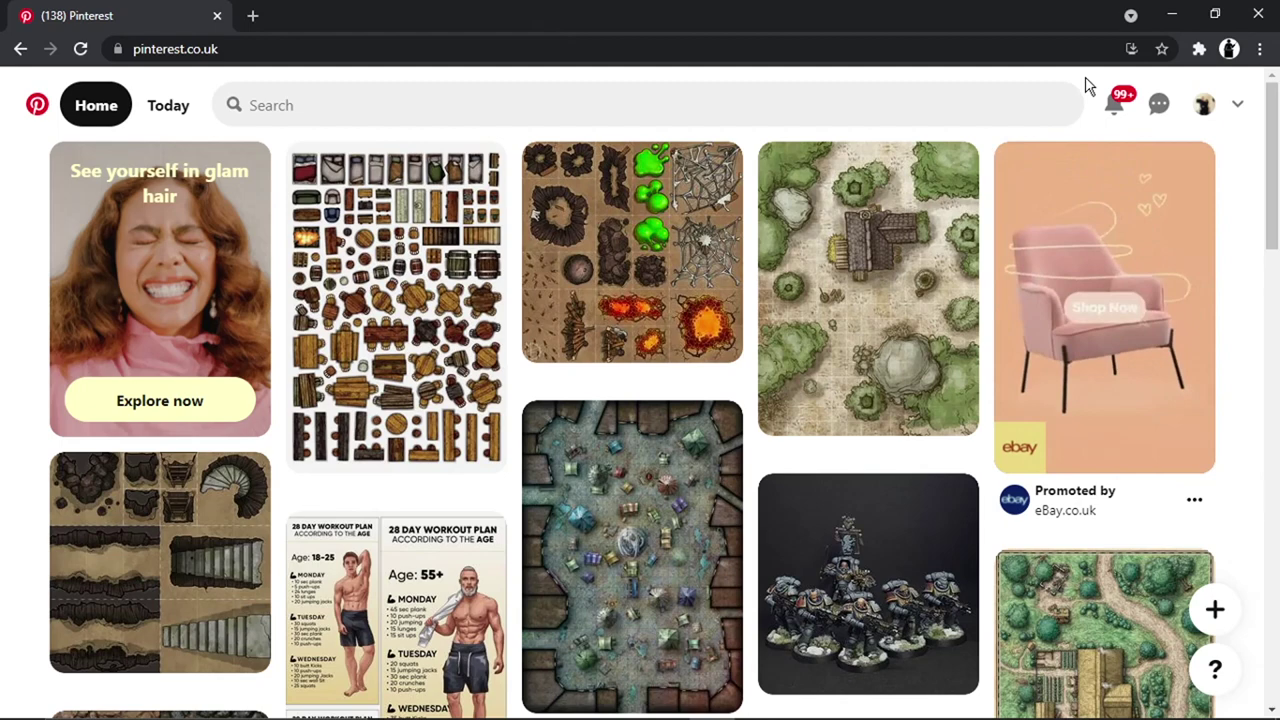
mouse_move(1163, 189)
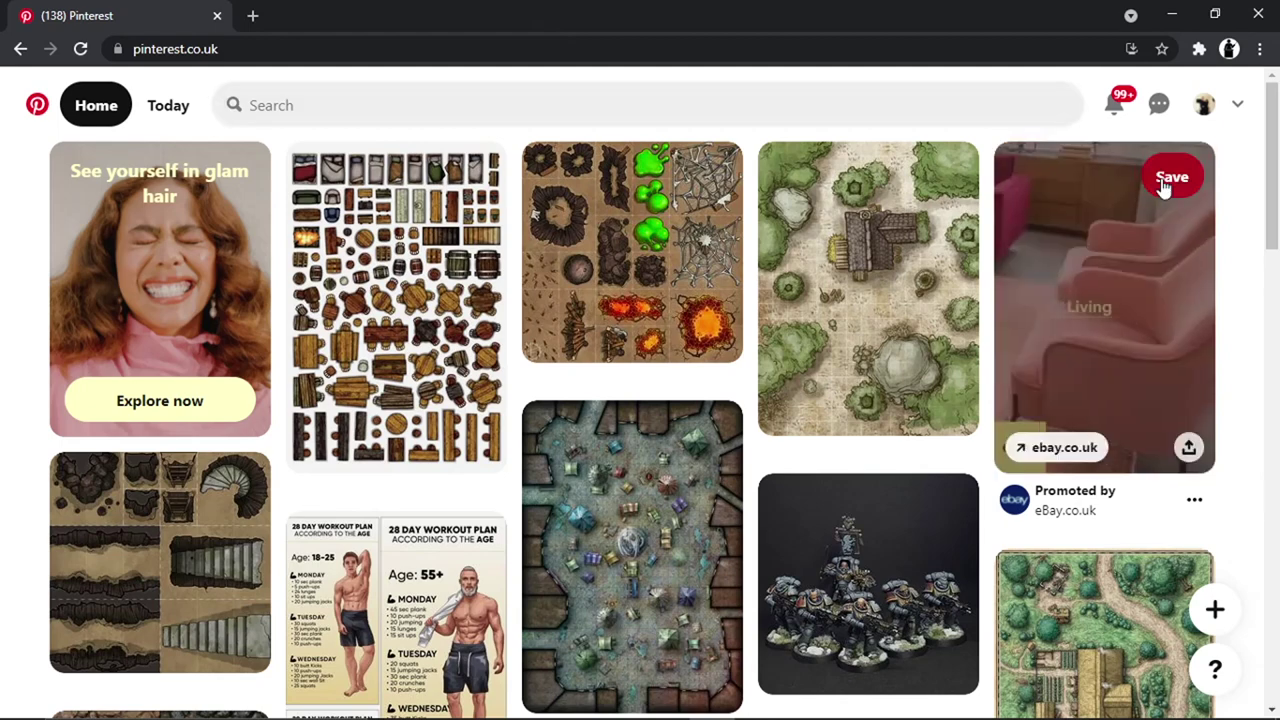
left_click(1206, 108)
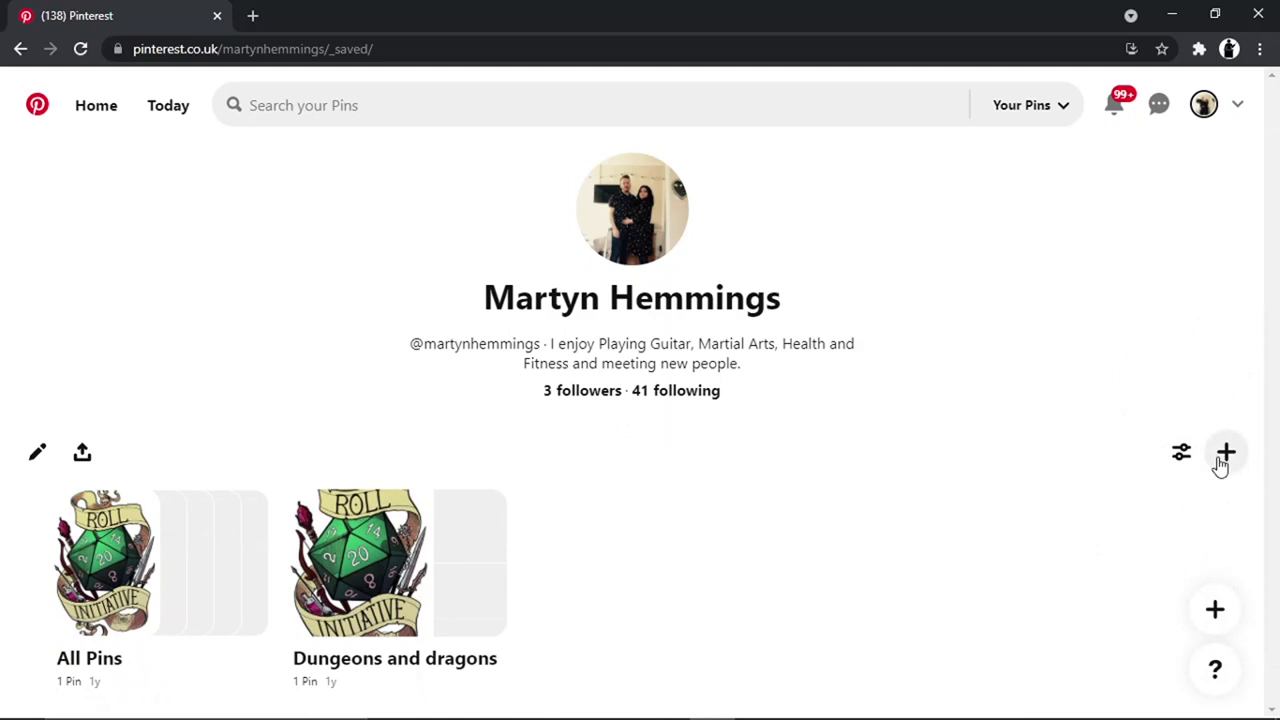
left_click(1214, 622)
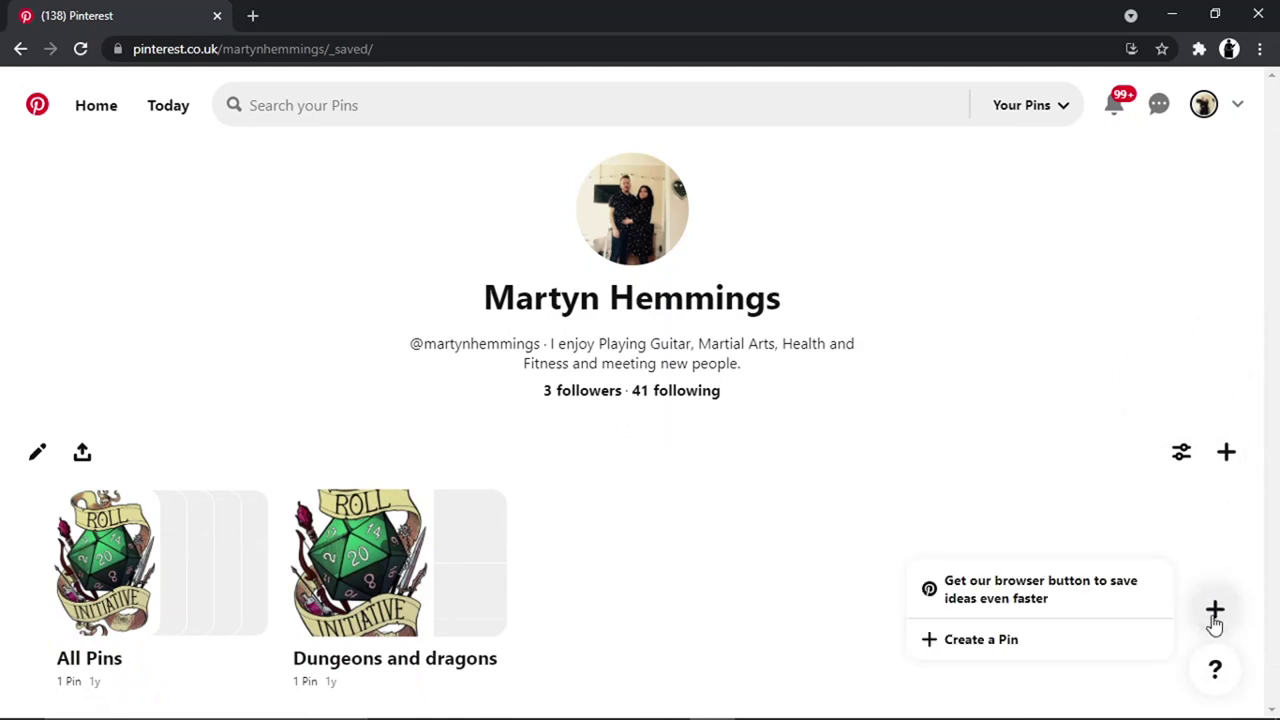
left_click(978, 645)
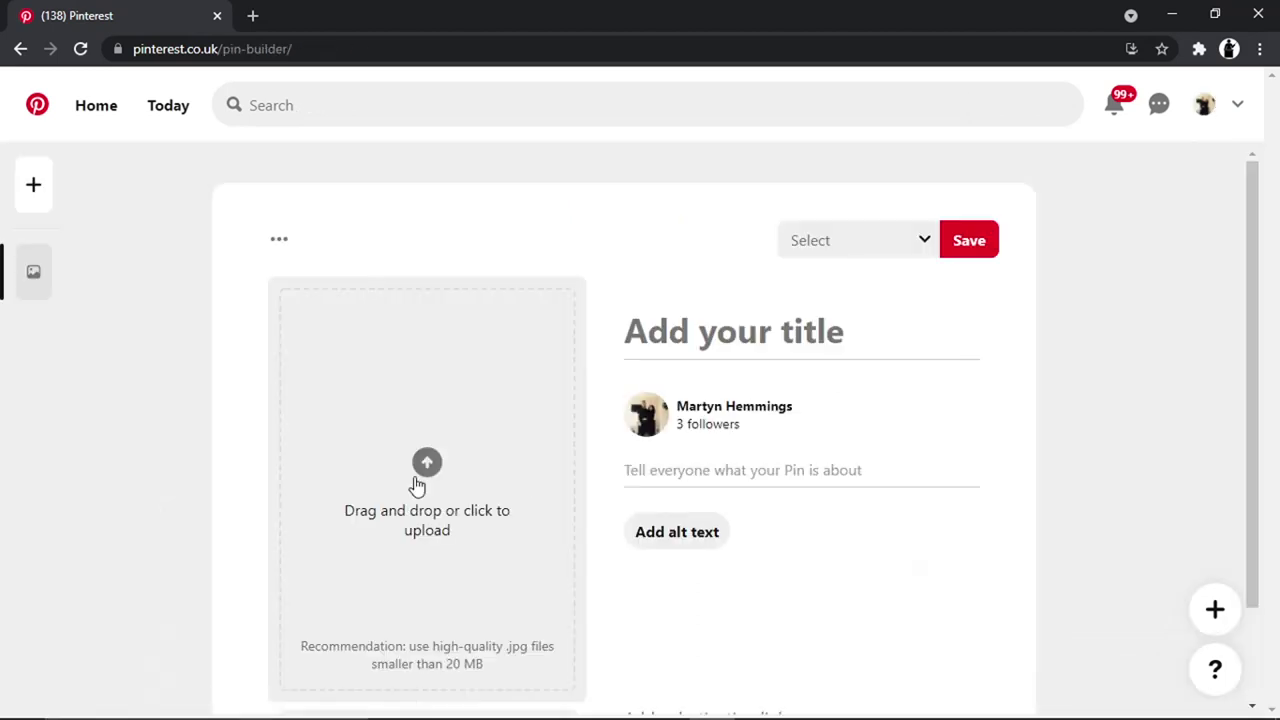
Create a non-secret board named Food and select it as the board for the new Pin
mouse_move(1250, 290)
left_mouse_down()
mouse_move(1263, 423)
mouse_move(1257, 289)
left_mouse_up()
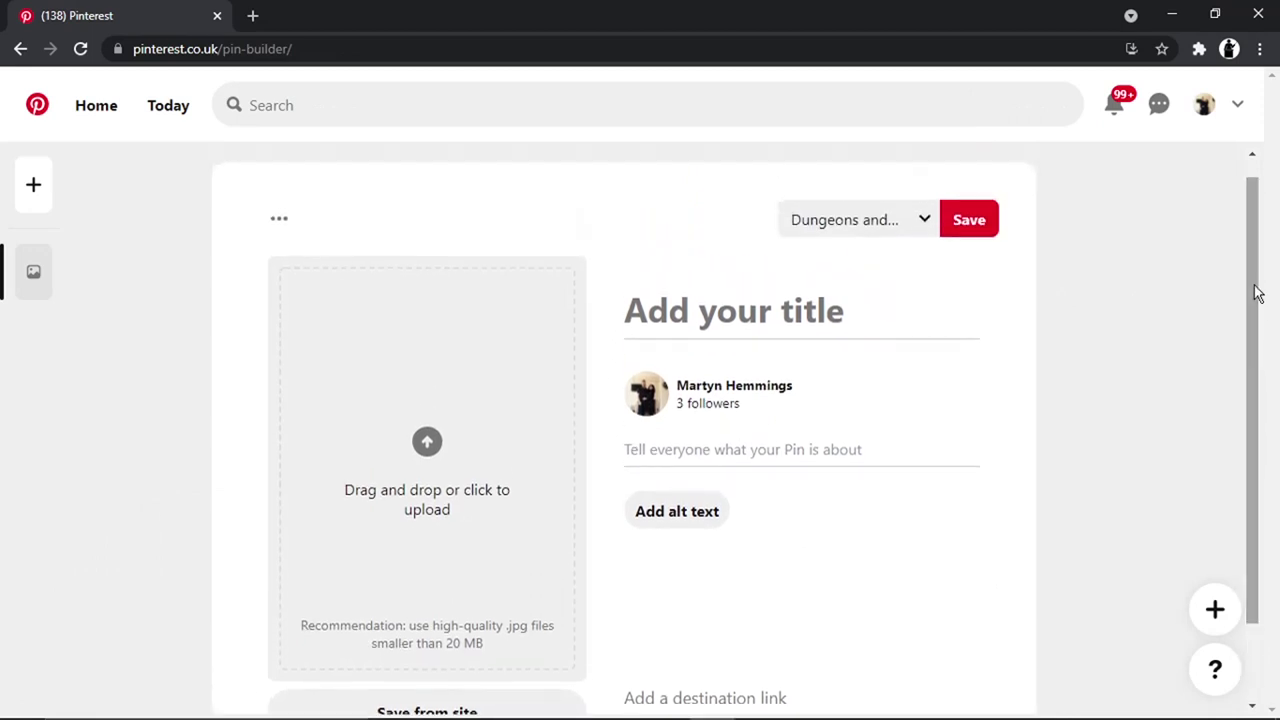
left_click(864, 224)
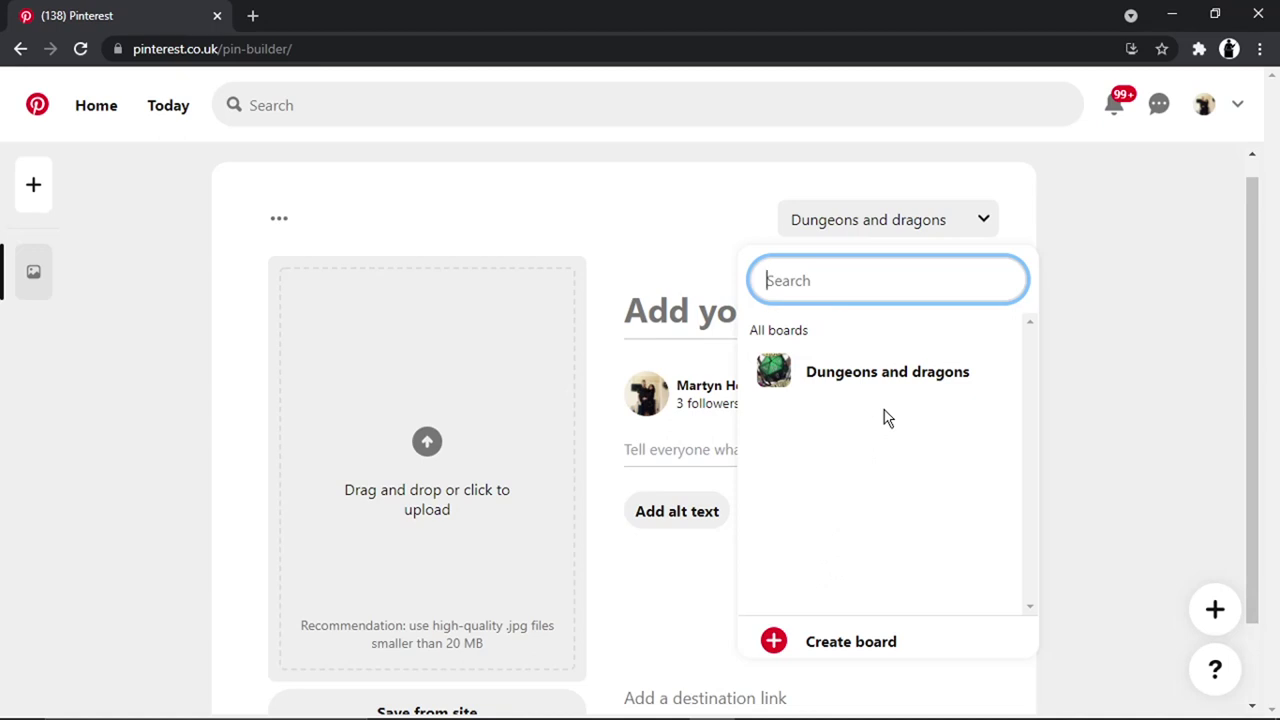
left_click(797, 645)
left_click(588, 364)
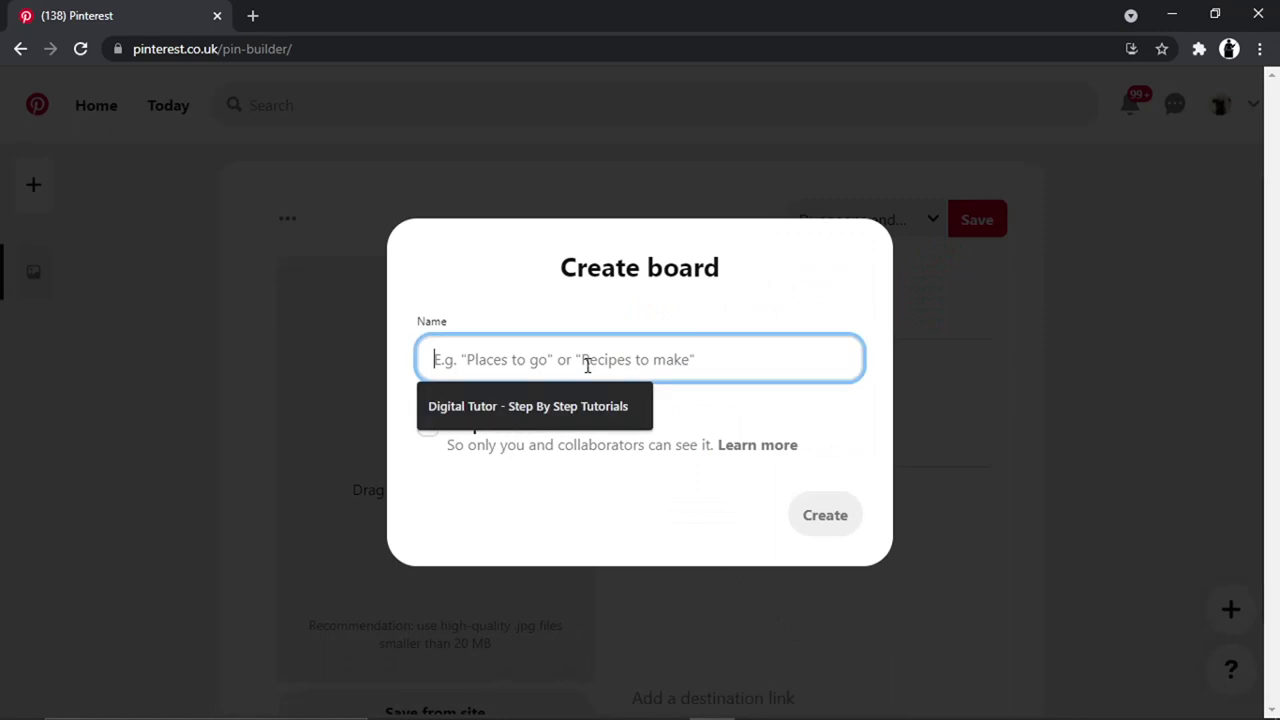
type("Food")
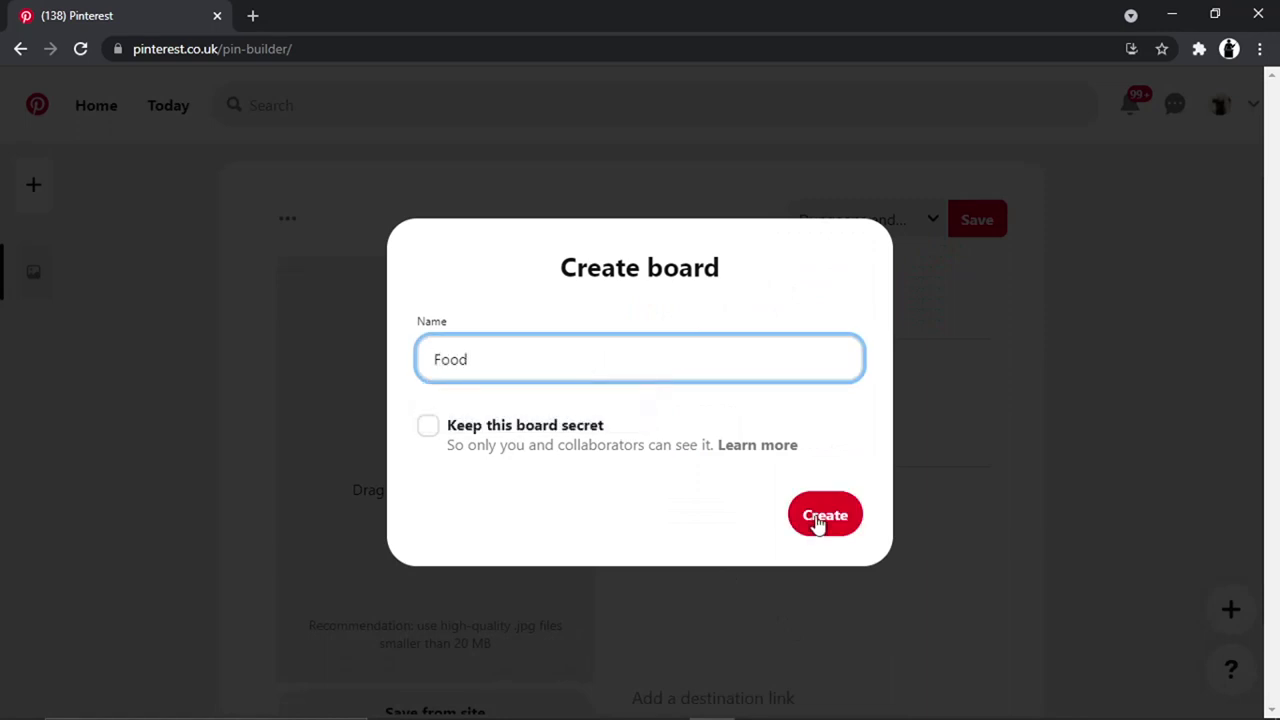
double_click(820, 522)
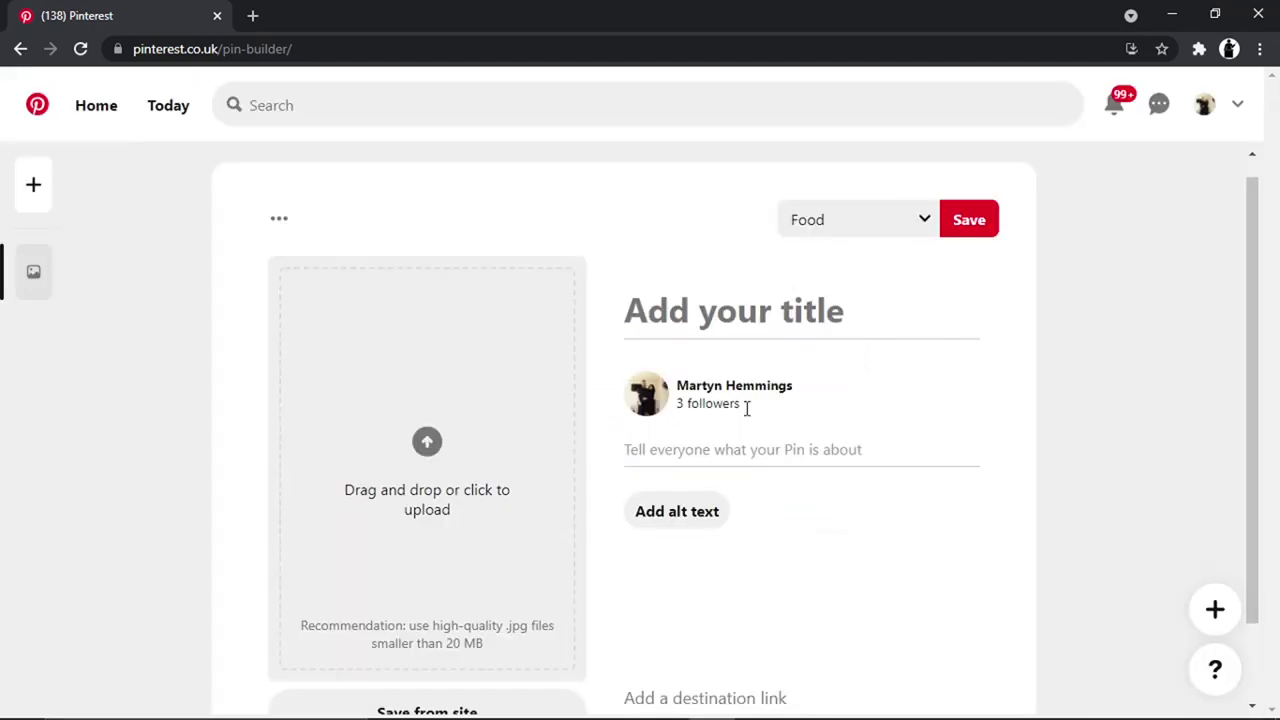
left_click(891, 231)
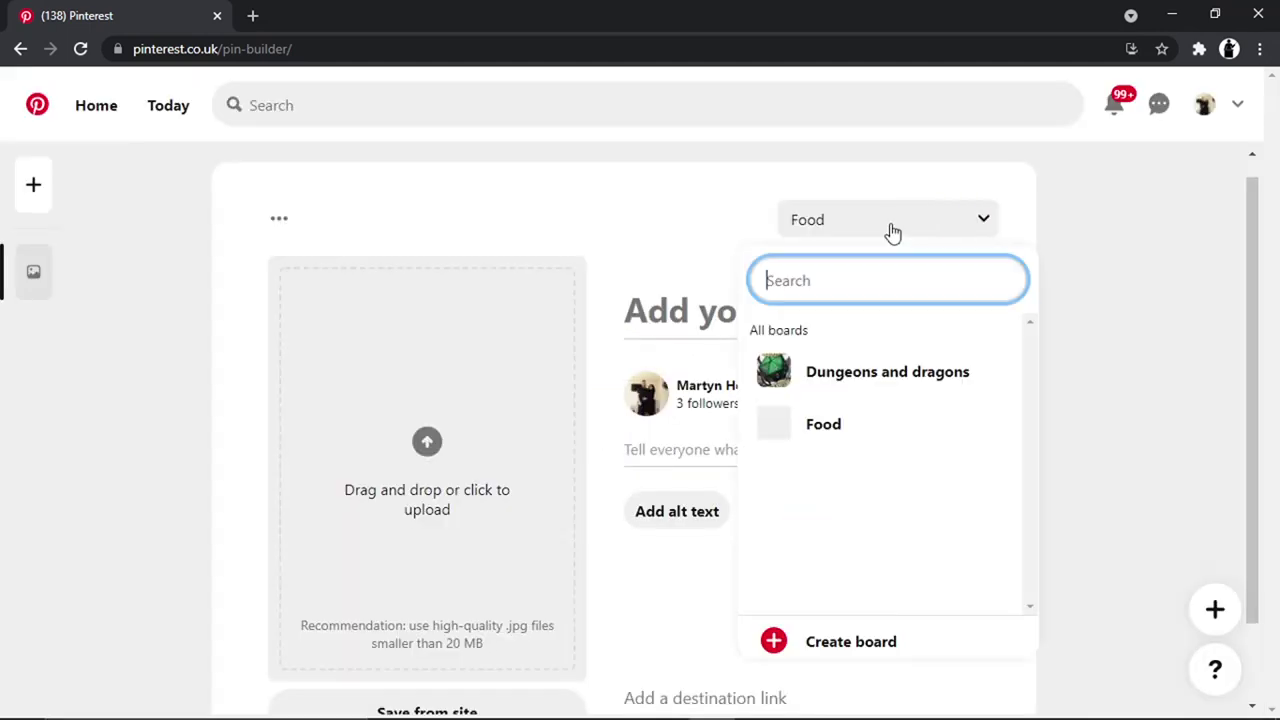
left_click(835, 428)
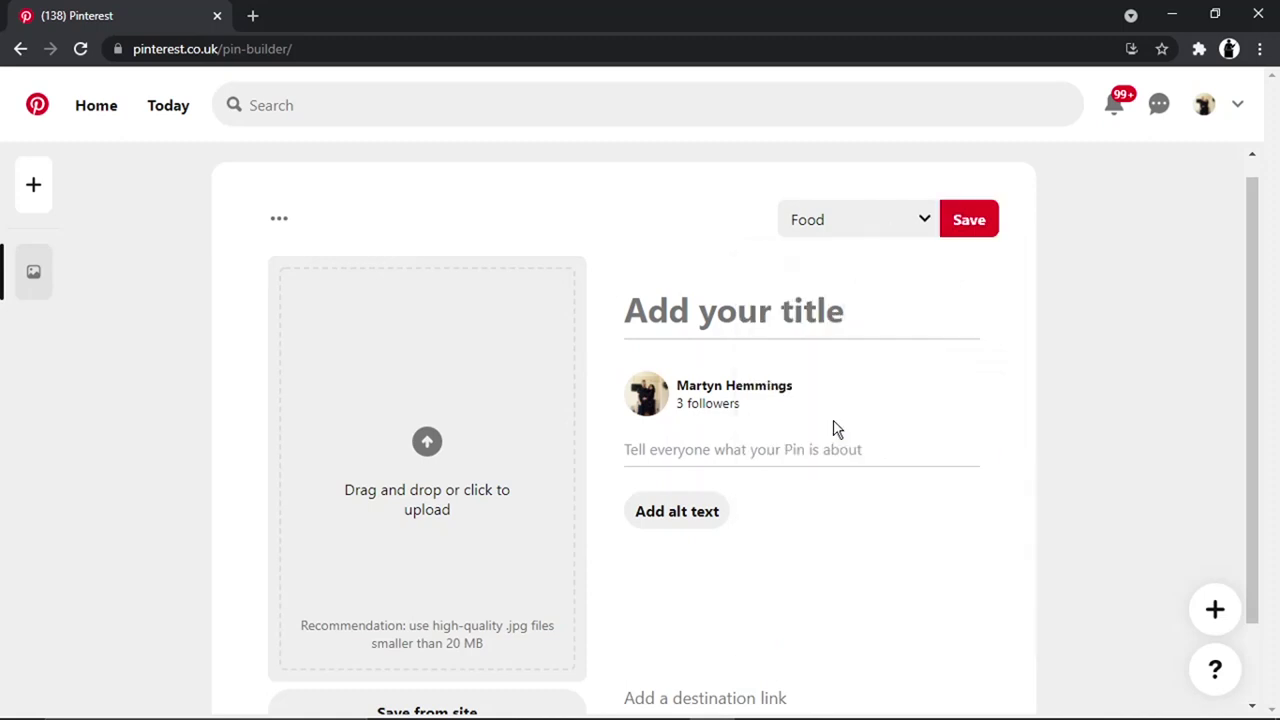
Title the Pin "Cheesecake Recipe"
left_click(737, 314)
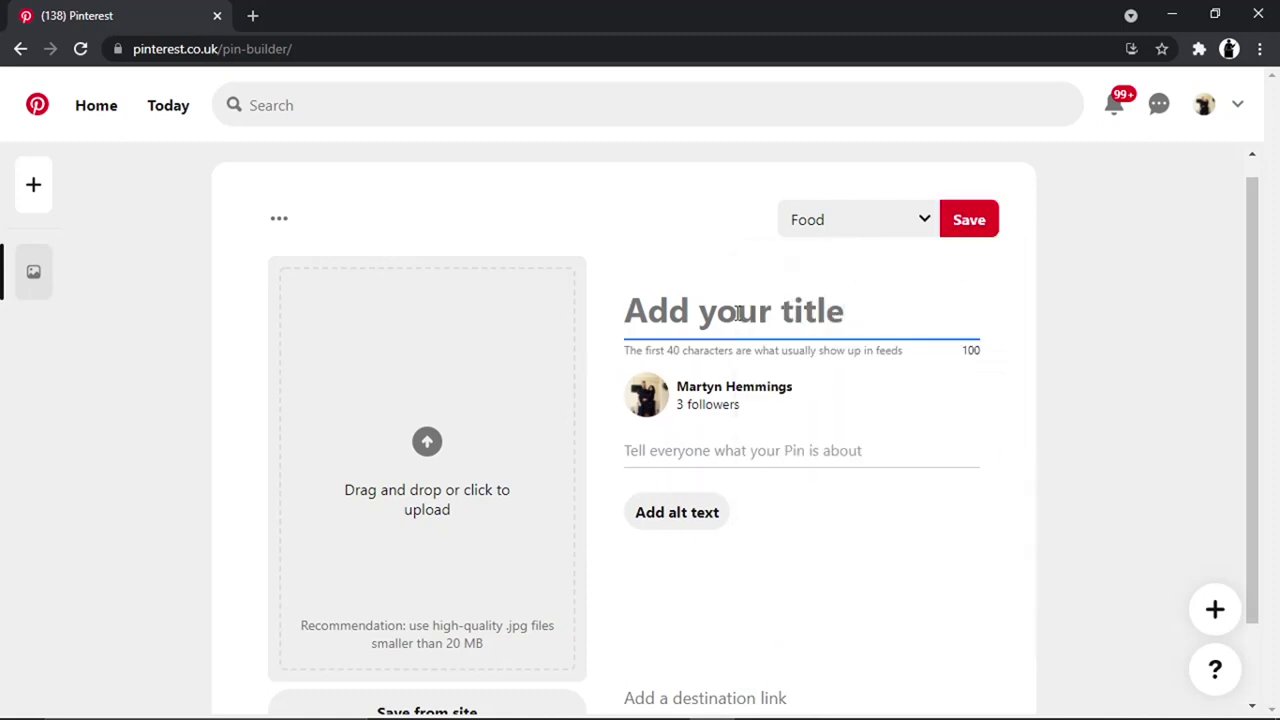
type("Cheeseca")
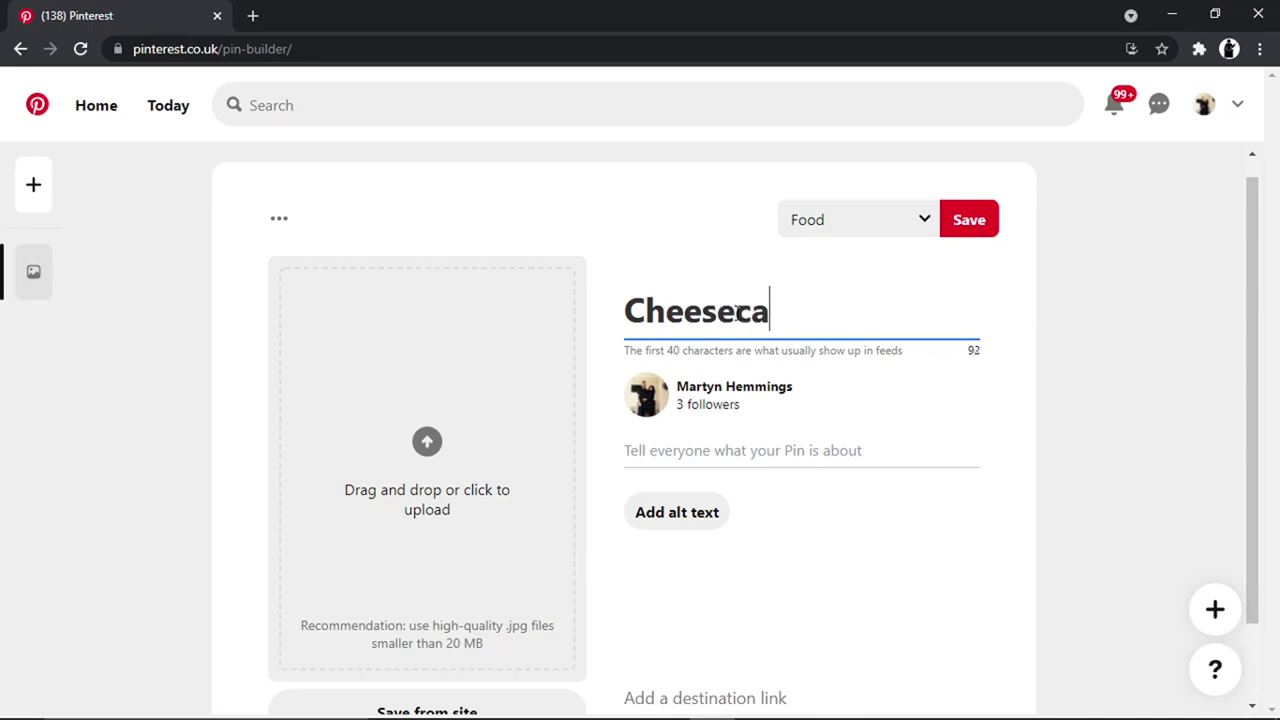
type("ke R")
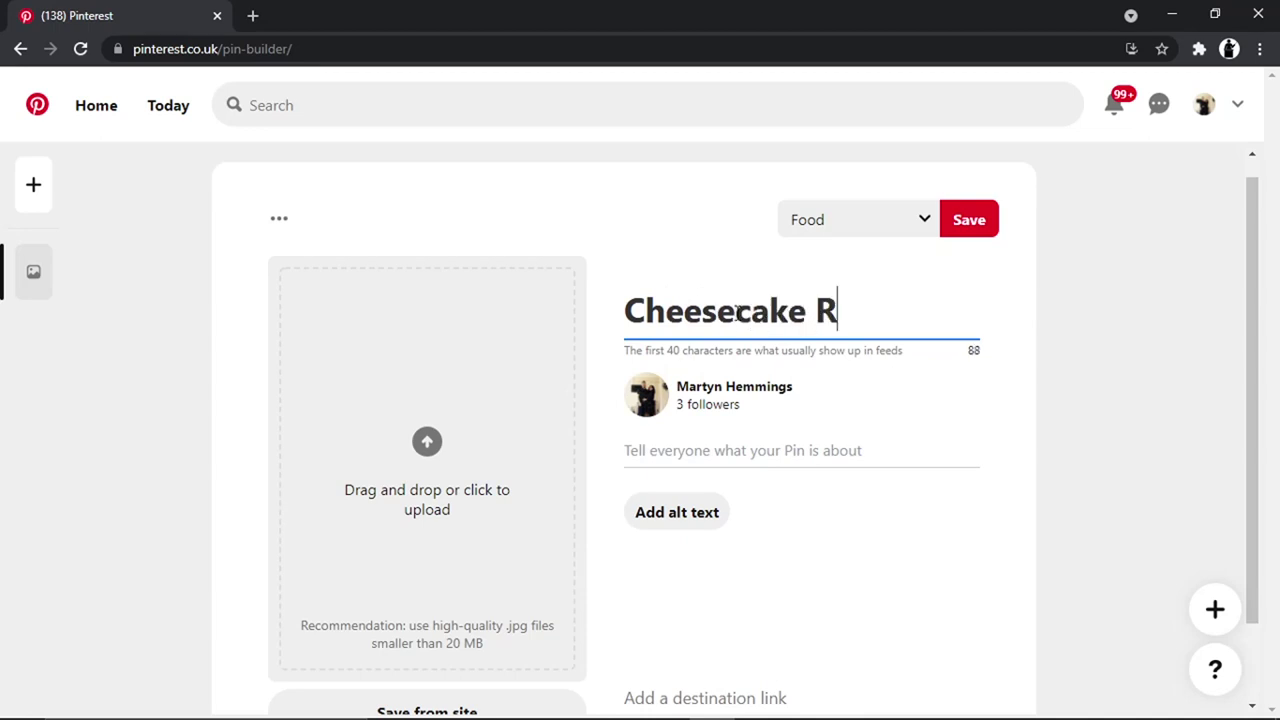
type("ecipe")
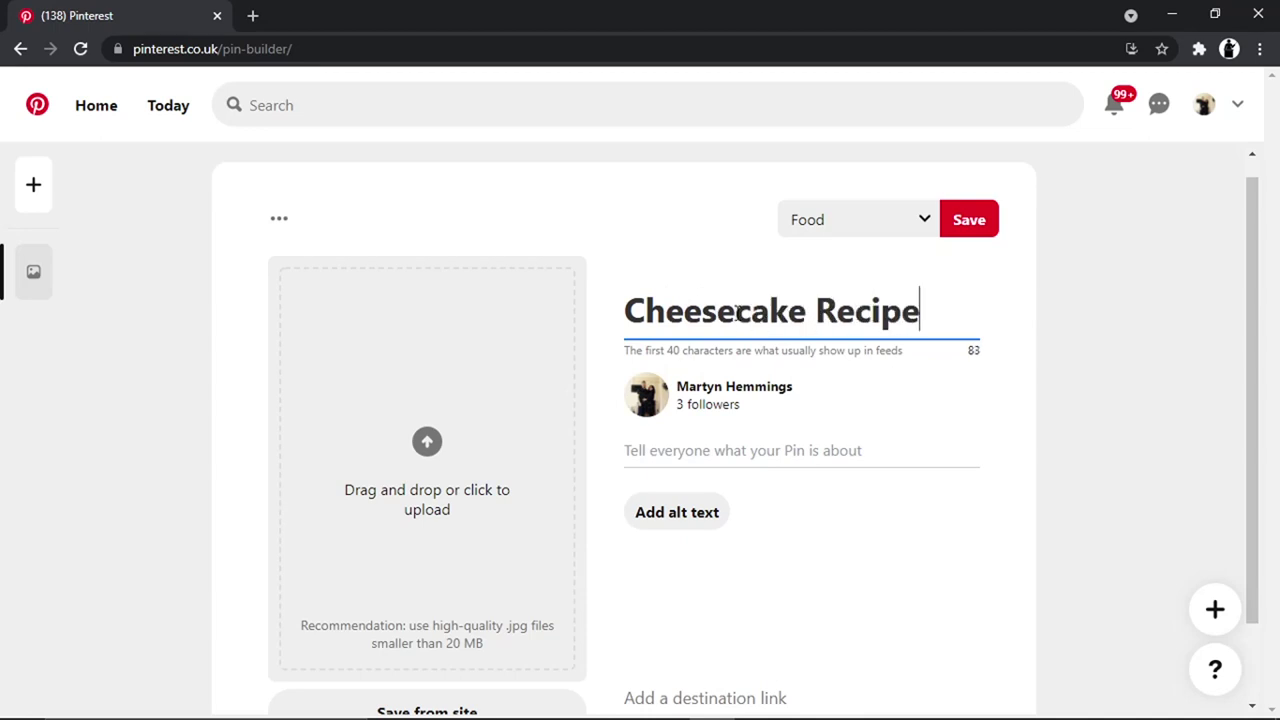
Reveal the Pin's alt text field and set the Pin's description to "click to see this recipe"
left_click(709, 514)
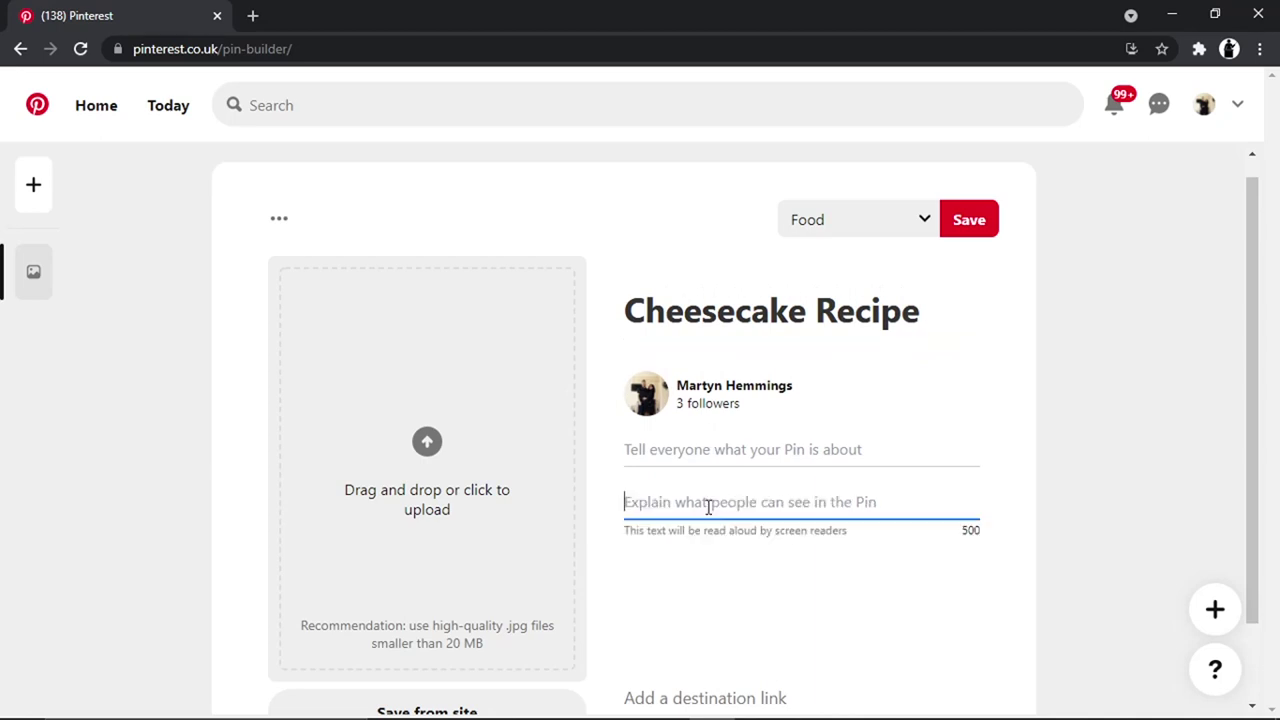
left_click(745, 455)
scroll(1208, 490, "down", 1)
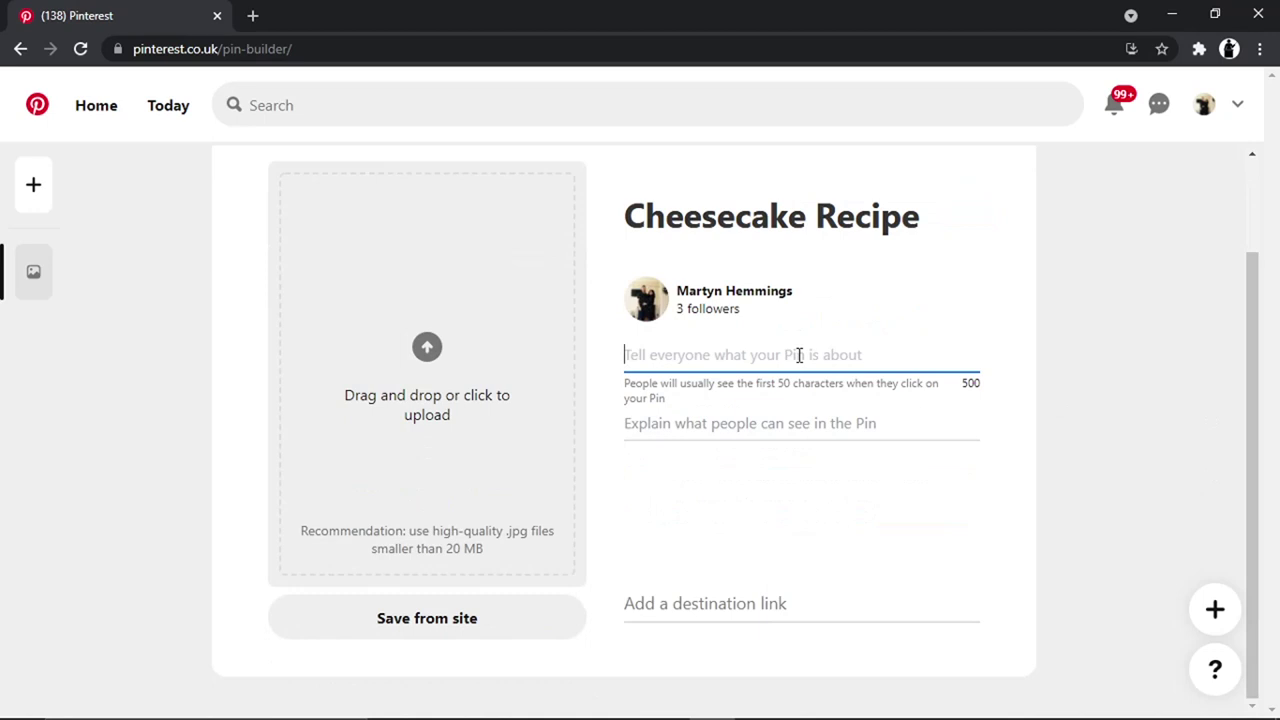
type("click to")
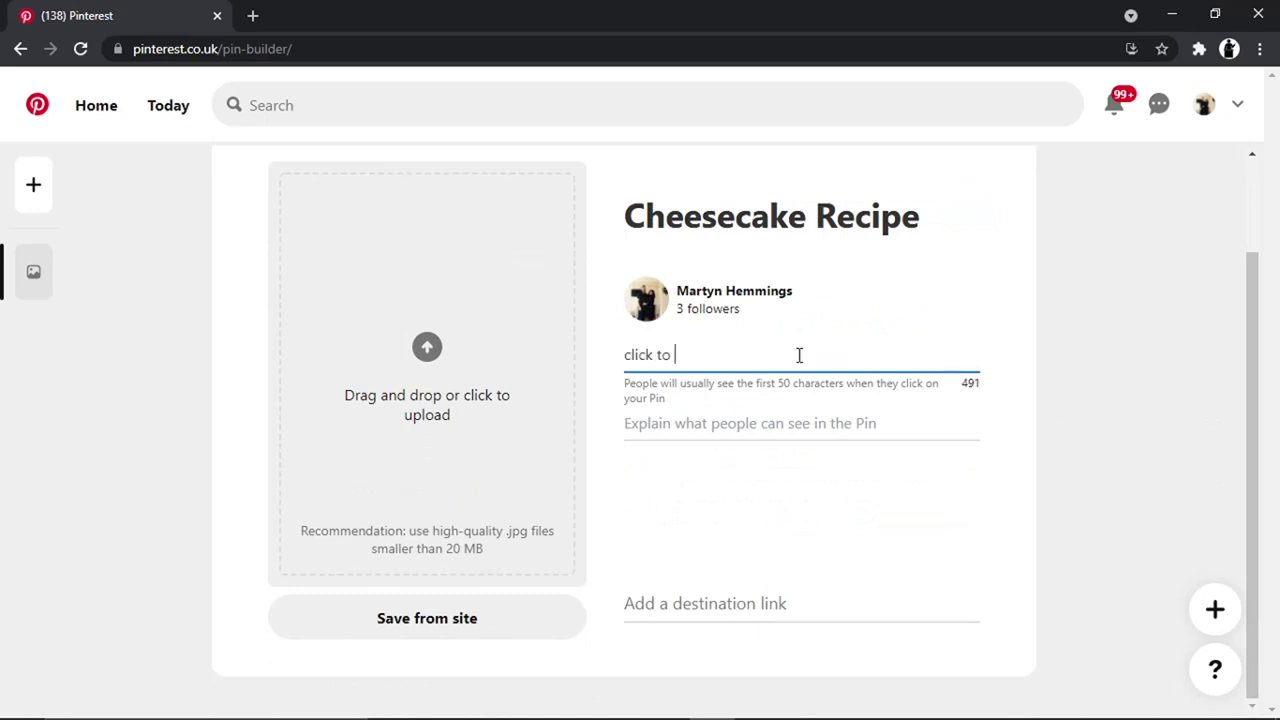
type(" see this recipe")
Try to save the Pin to the Food board without an image or destination link
left_click(768, 604)
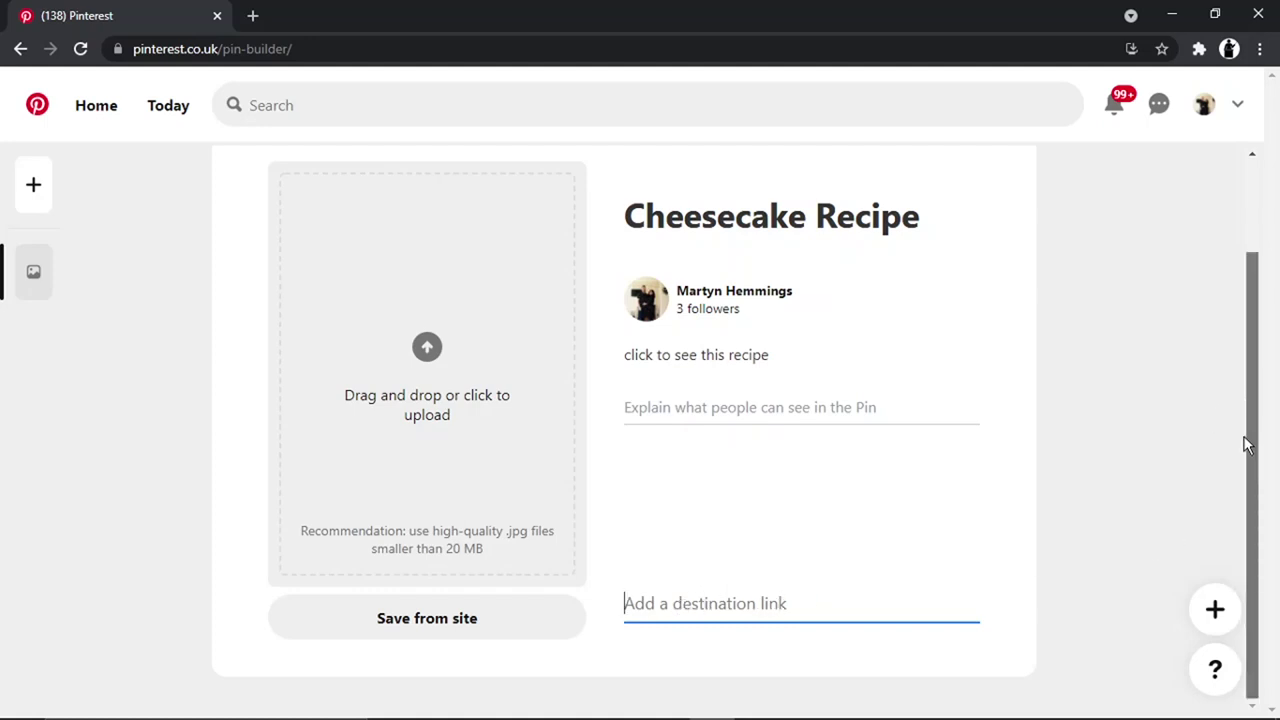
left_click_drag(1247, 445, 1243, 209)
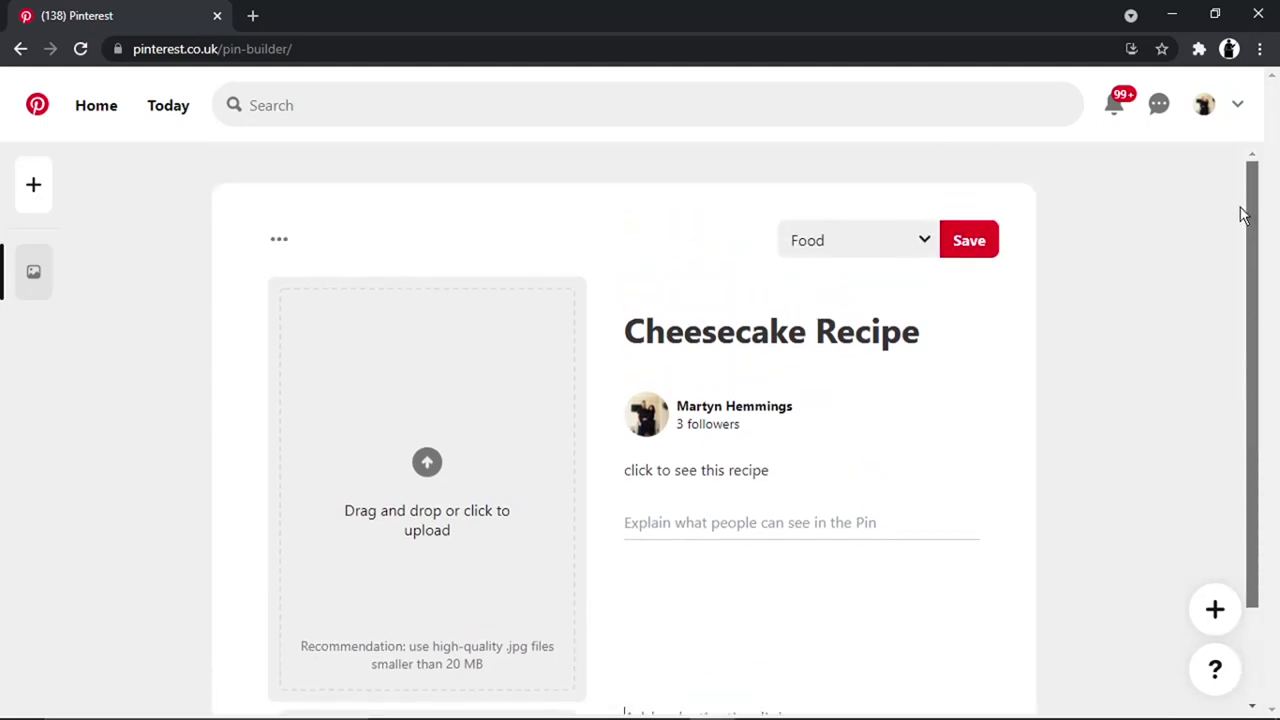
left_click(982, 255)
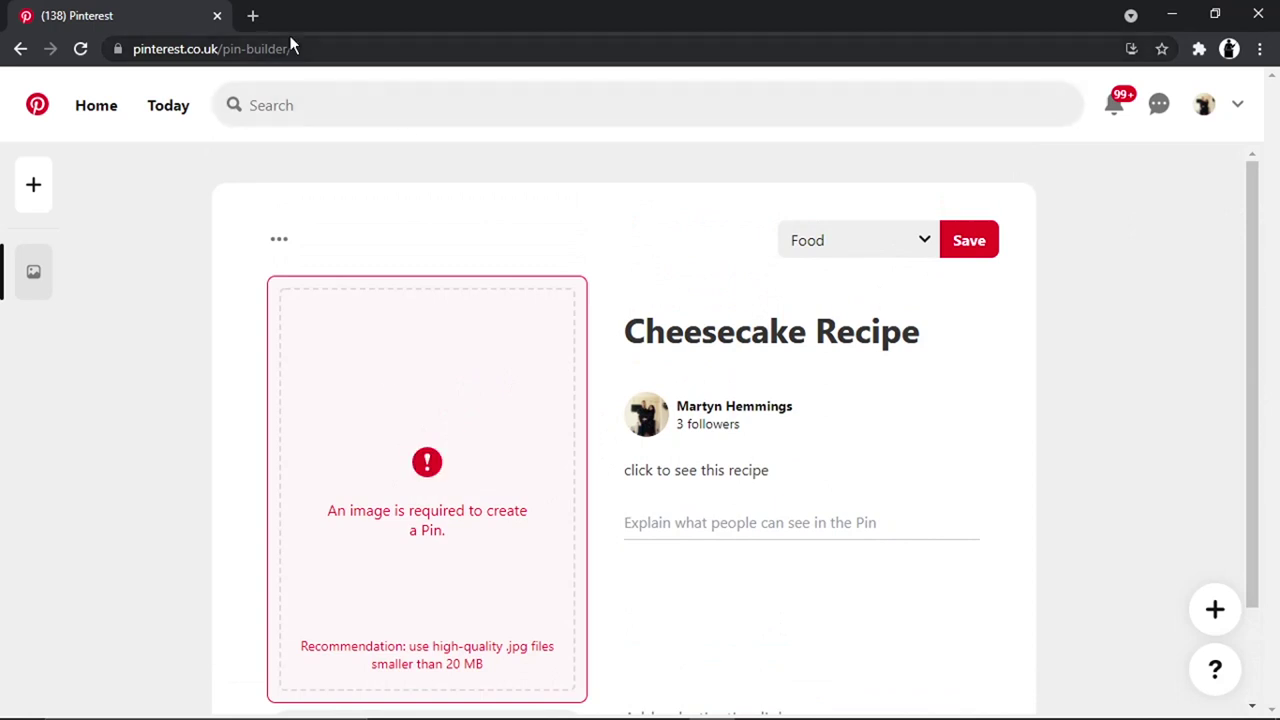
Search Google for cheesecake images in a new browser tab
left_click(253, 15)
type("goo")
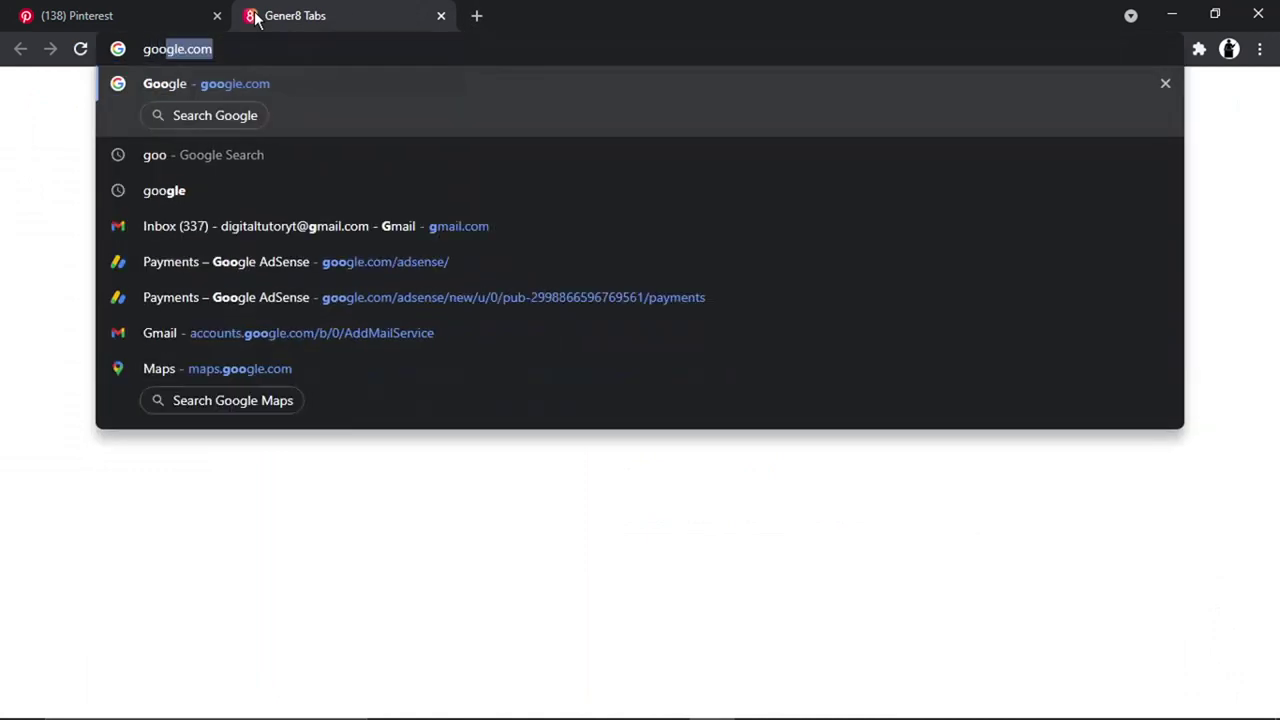
key("Return")
type("chee")
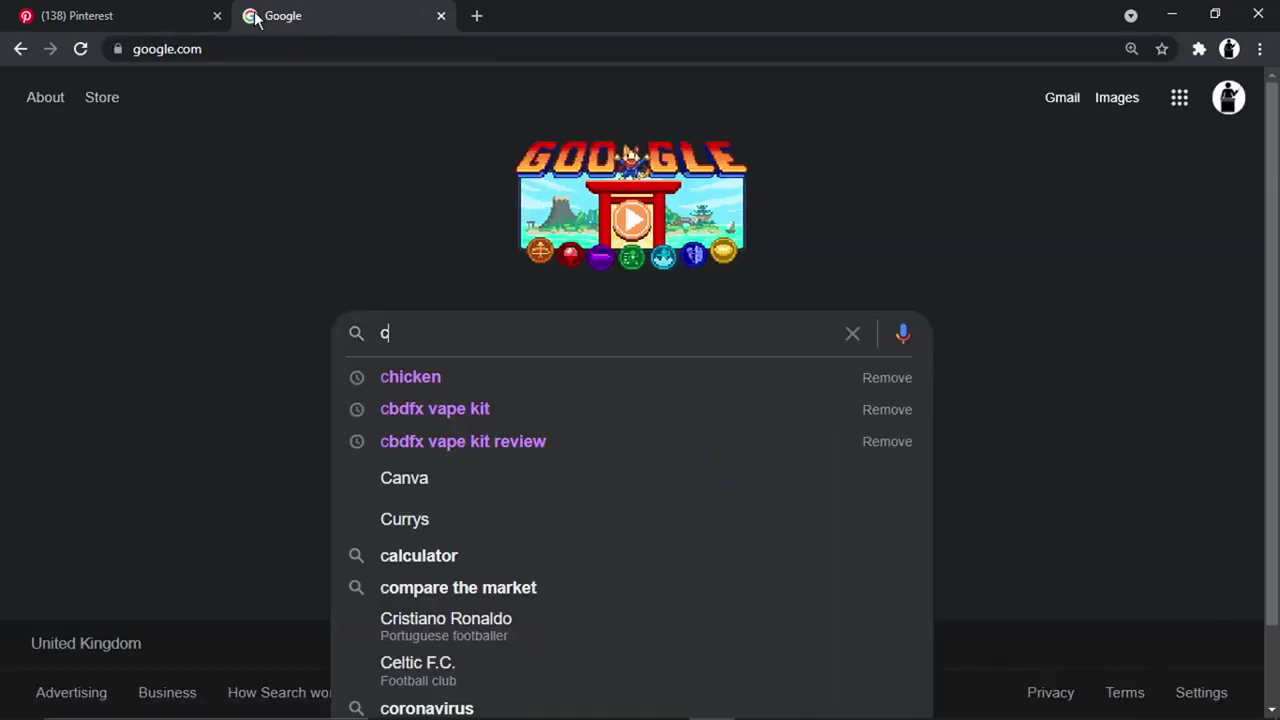
type("secake")
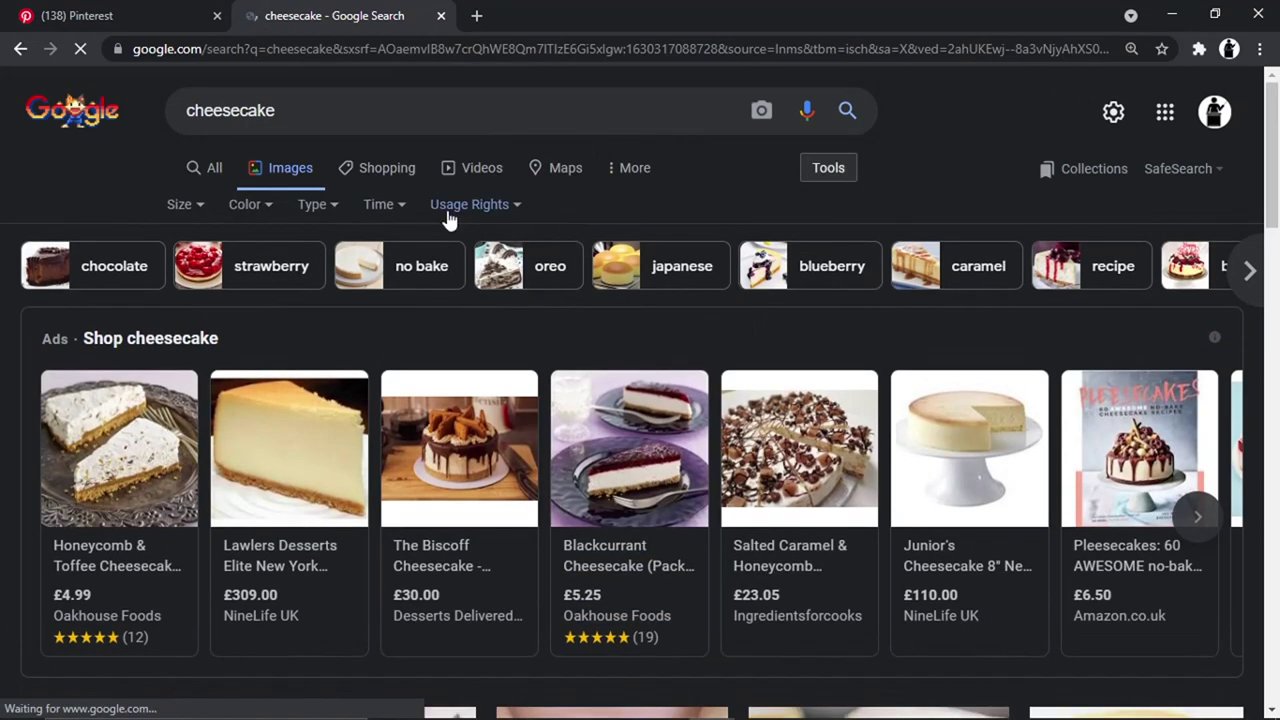
Limit the image results to Creative Commons licenses and save the Blackcurrant Cheesecake picture to the desktop
left_click(482, 206)
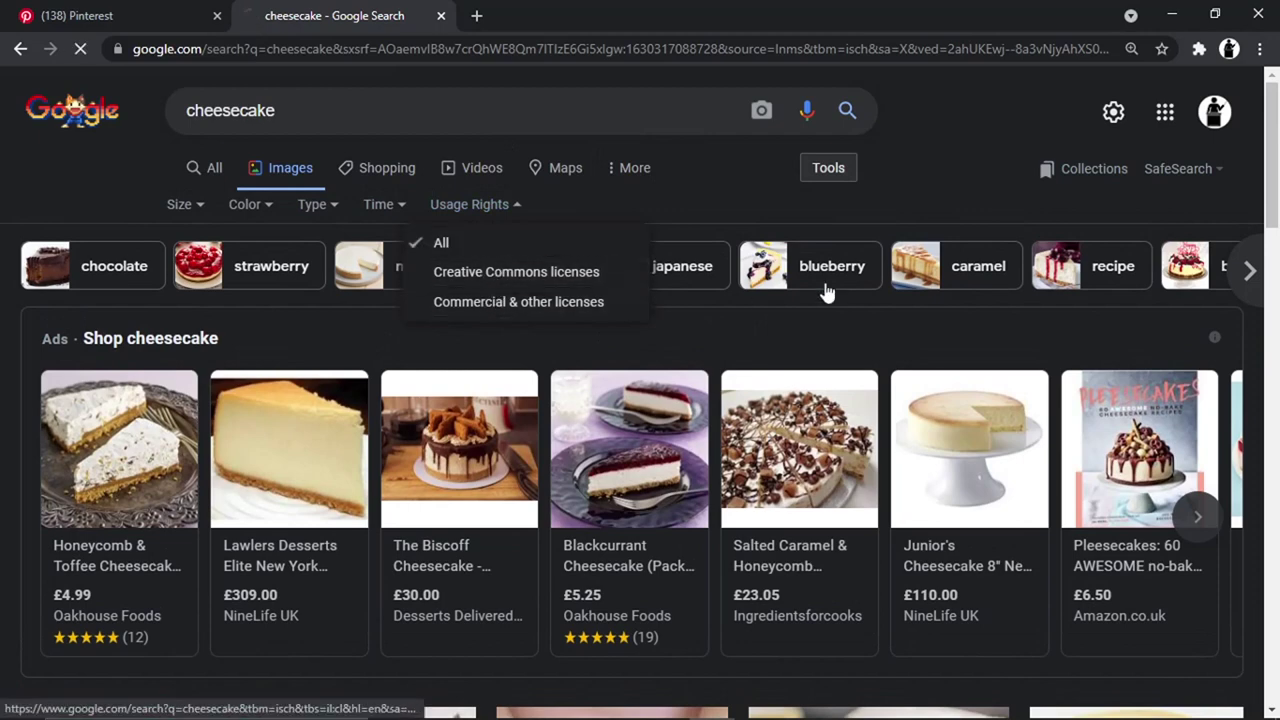
left_click(445, 271)
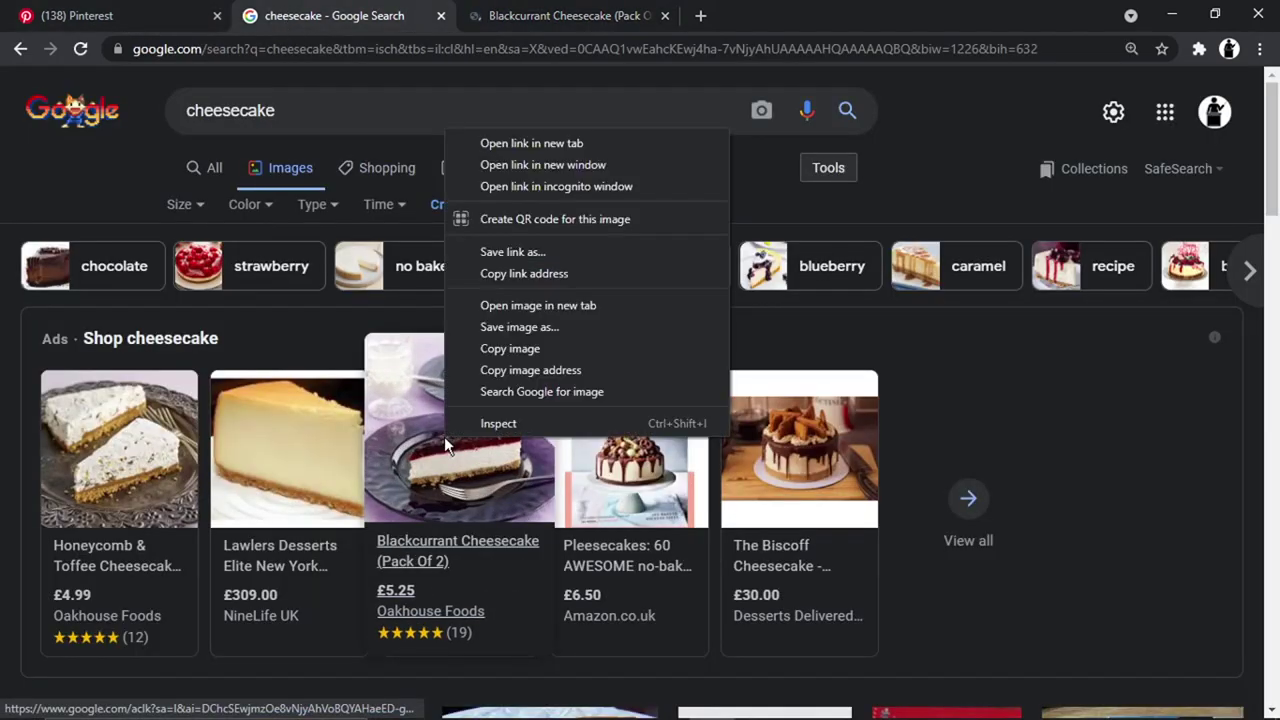
left_click(529, 331)
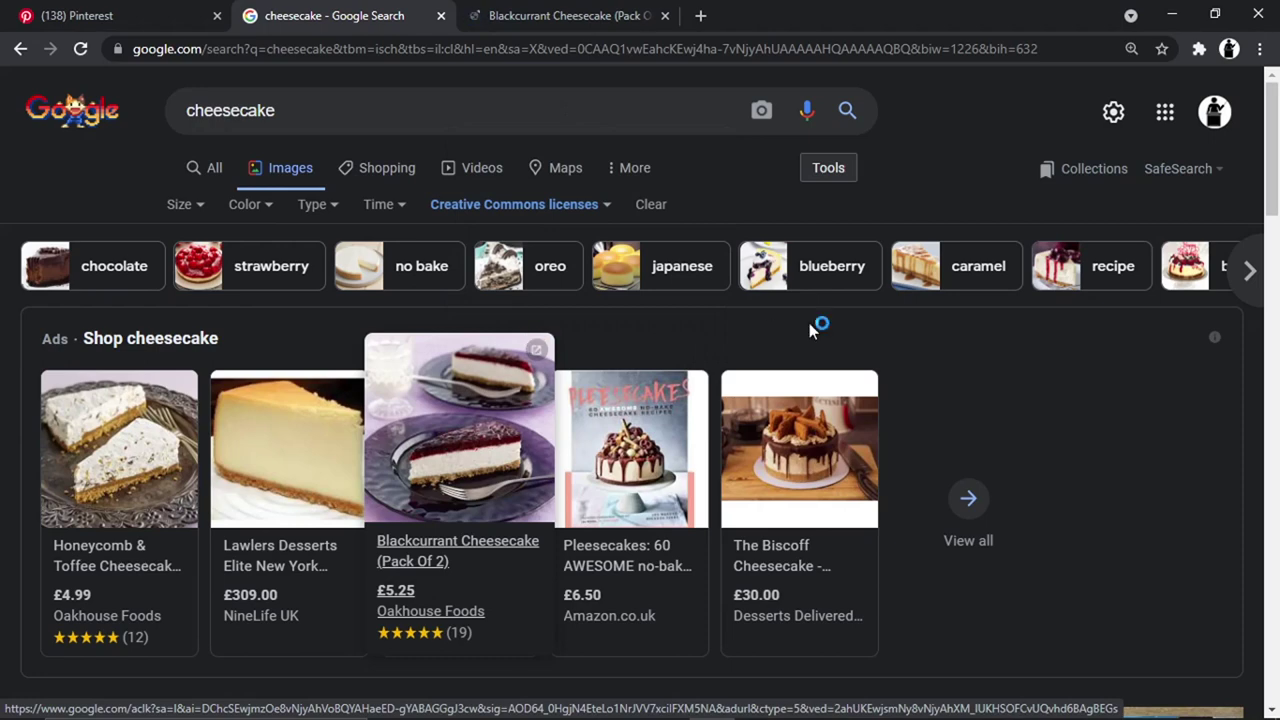
left_click(503, 420)
Return to the Pinterest tab and upload the images file from the desktop as the Pin's picture
left_click(108, 15)
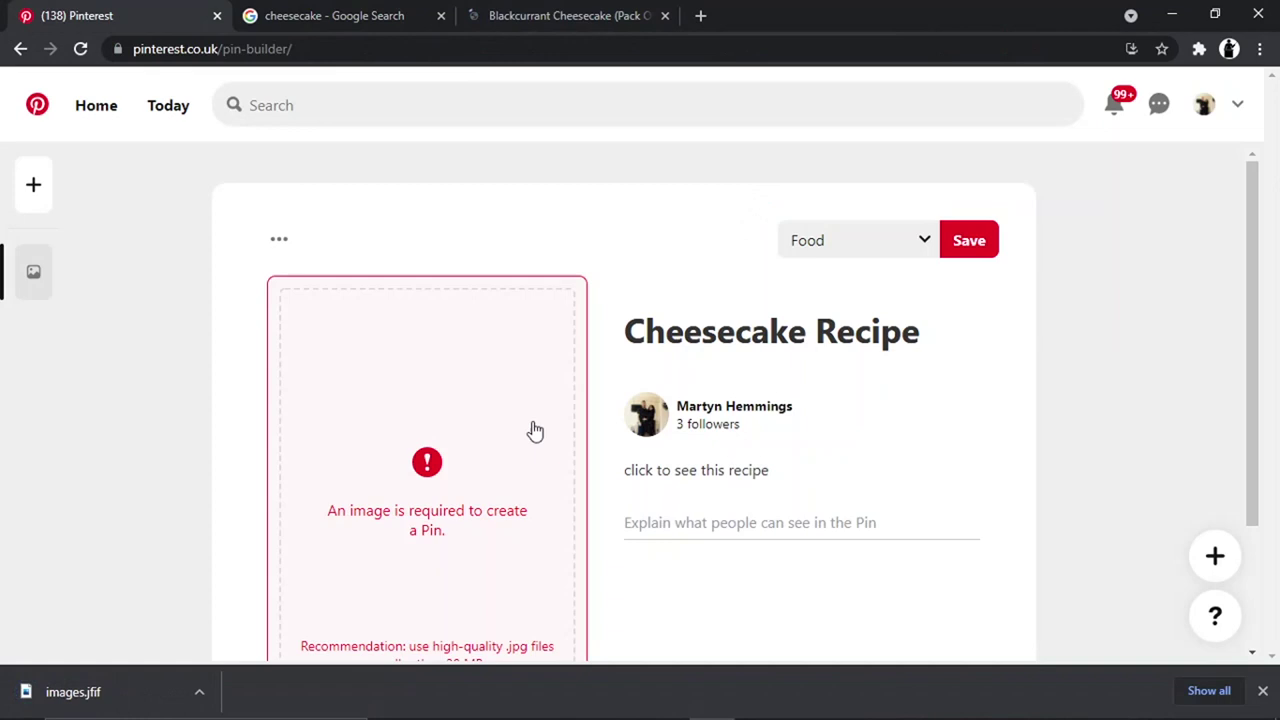
left_click(371, 486)
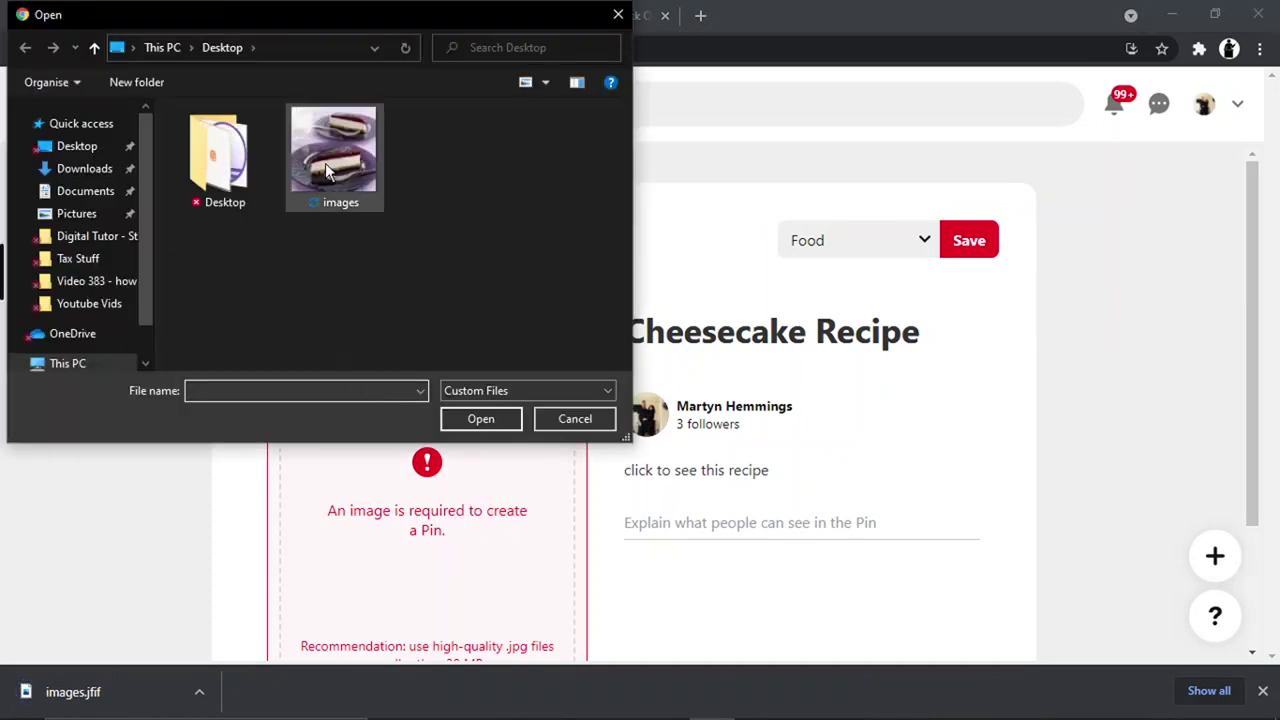
double_click(325, 163)
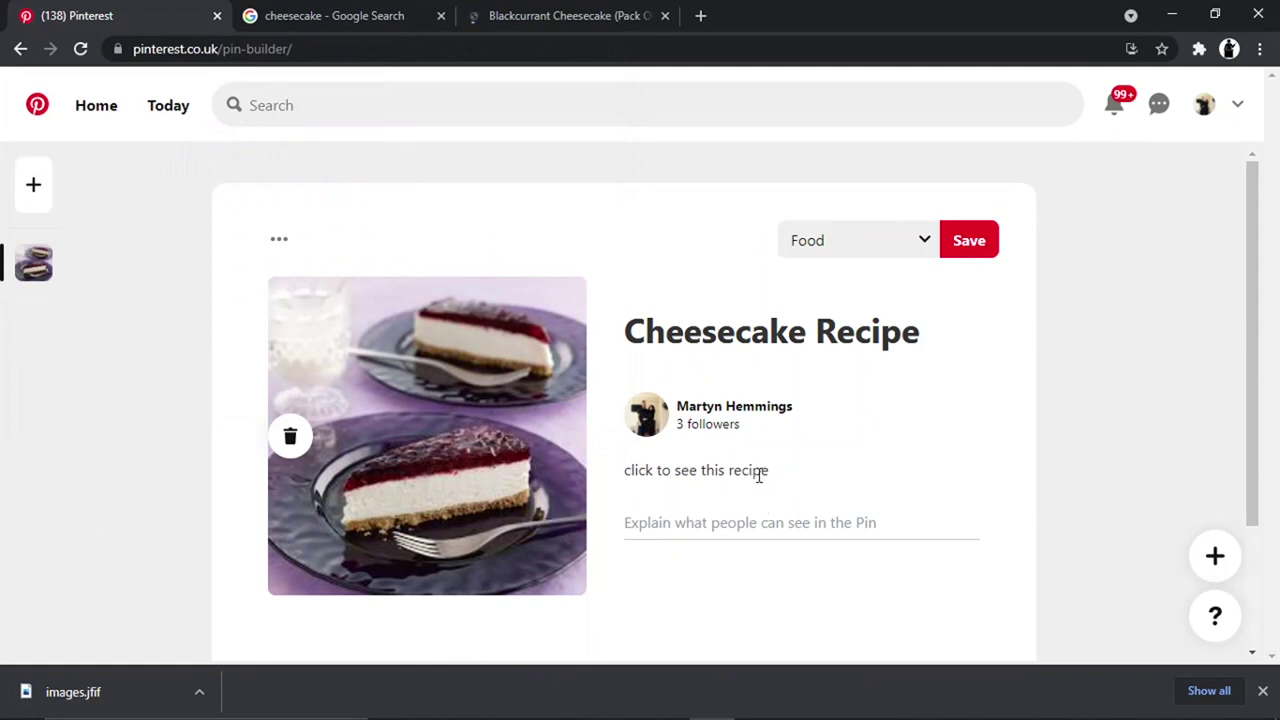
Save the Cheesecake Recipe Pin to the Food board and dismiss the browser save button offer
triple_click(814, 527)
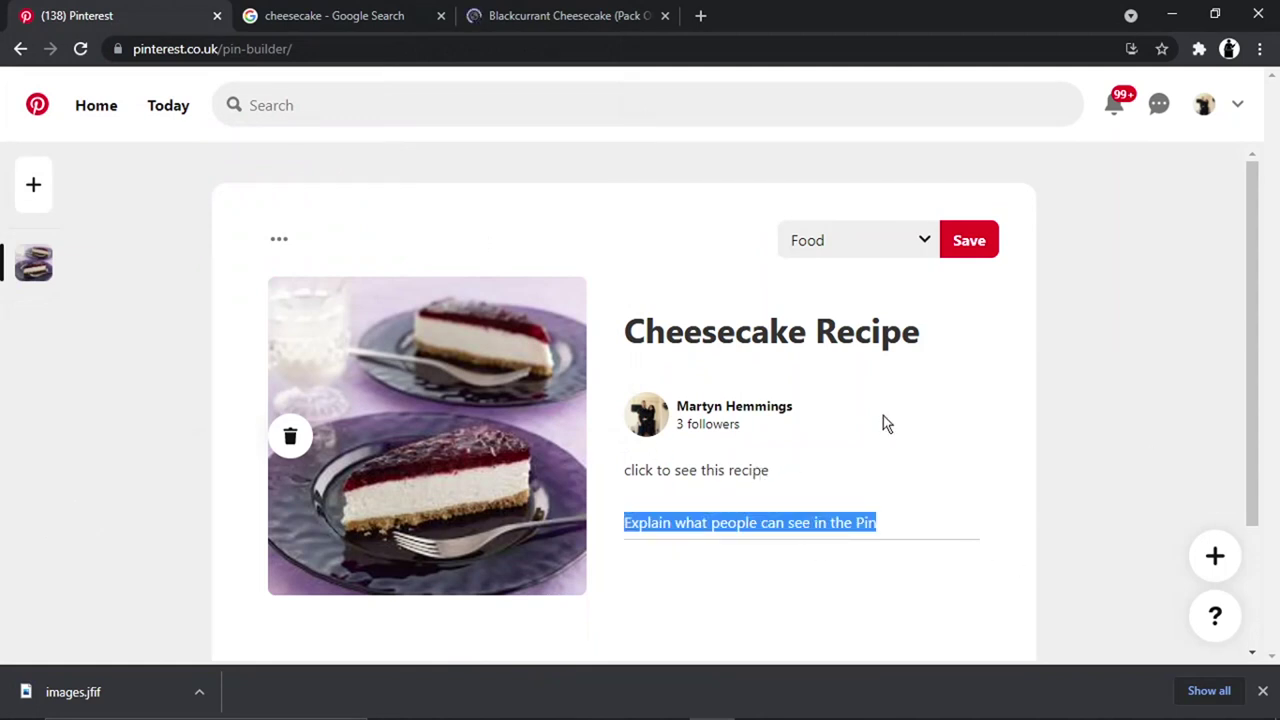
left_click(969, 236)
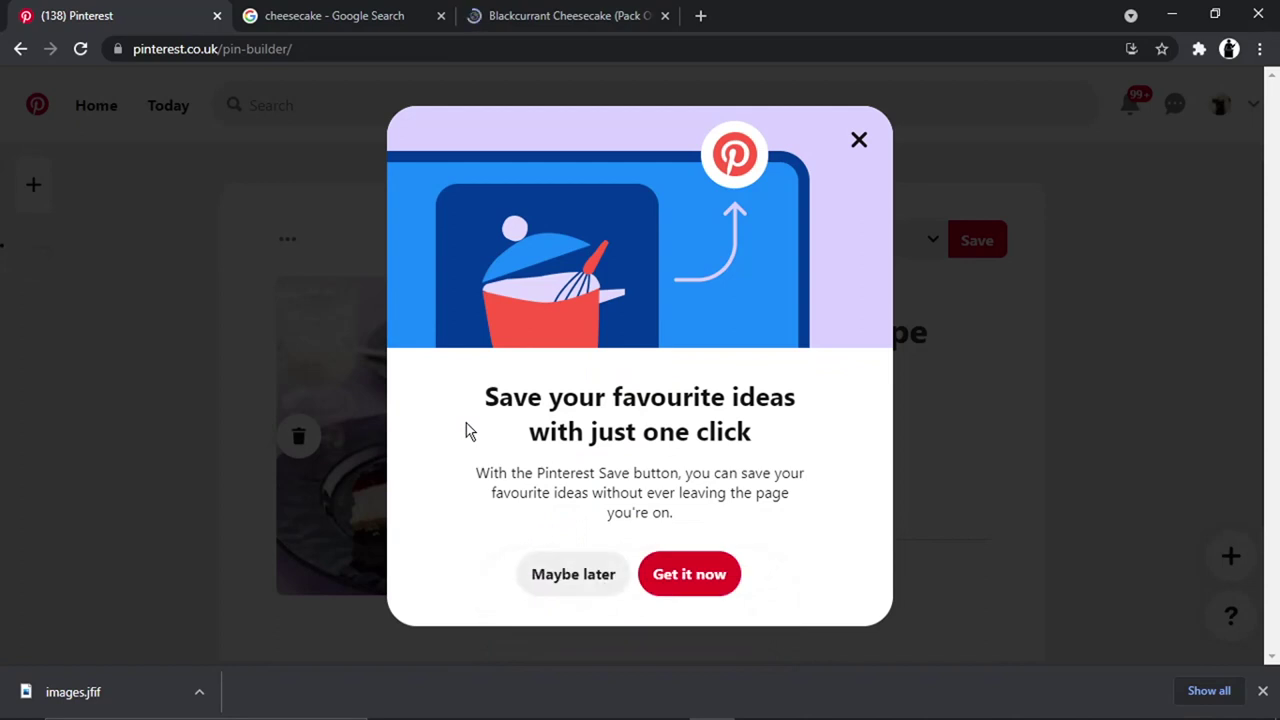
left_click(862, 150)
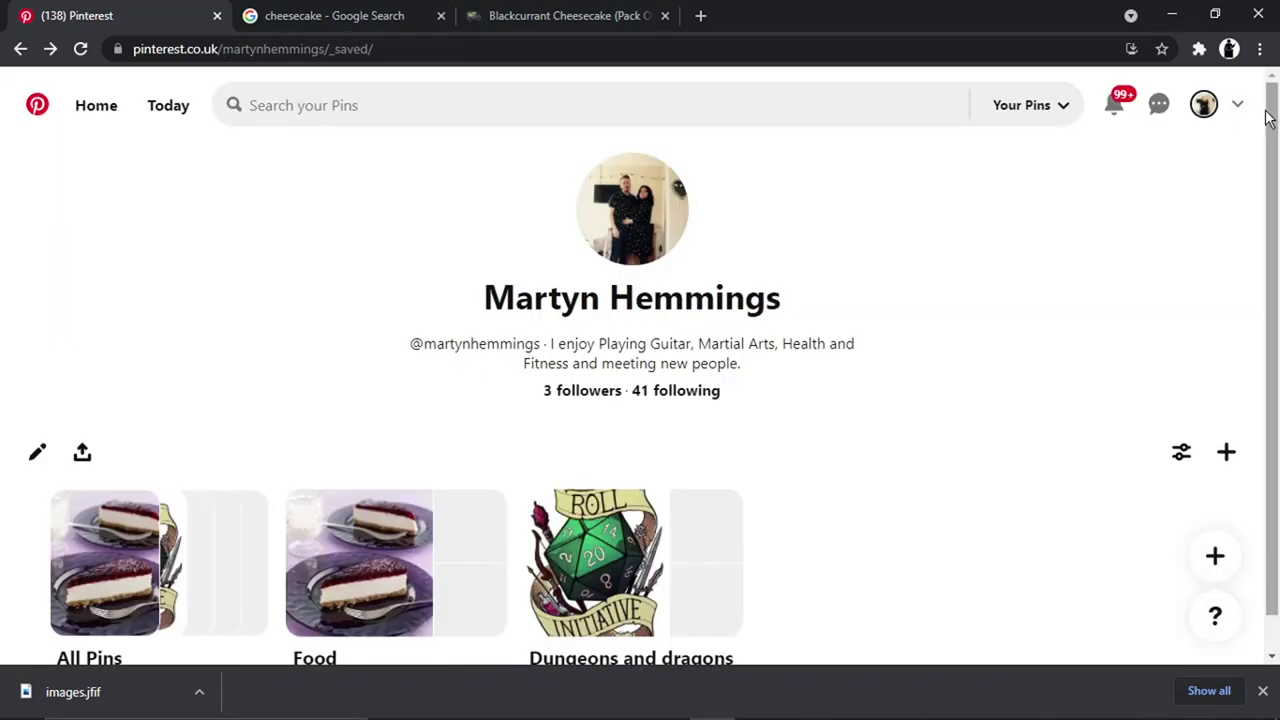
Open the Food board, block the site's notifications, and view the Cheesecake Recipe Pin
scroll(1266, 118, "down", 1)
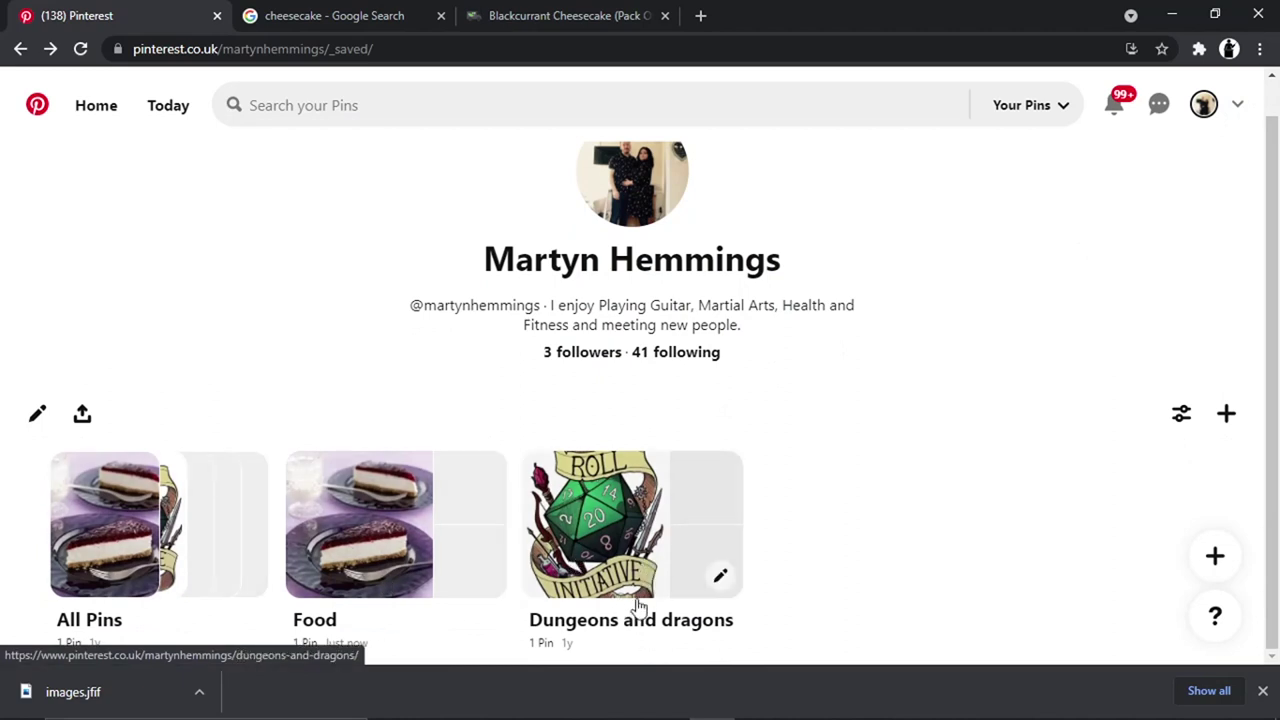
left_click(363, 590)
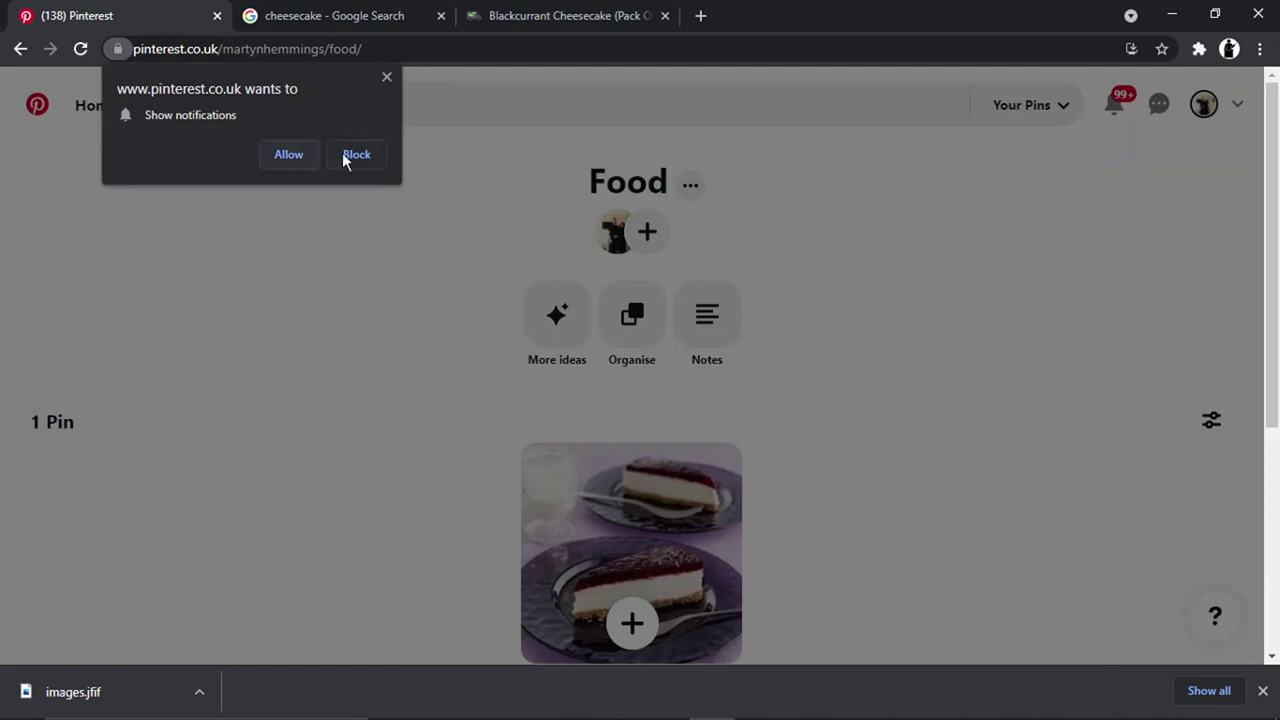
left_click(355, 155)
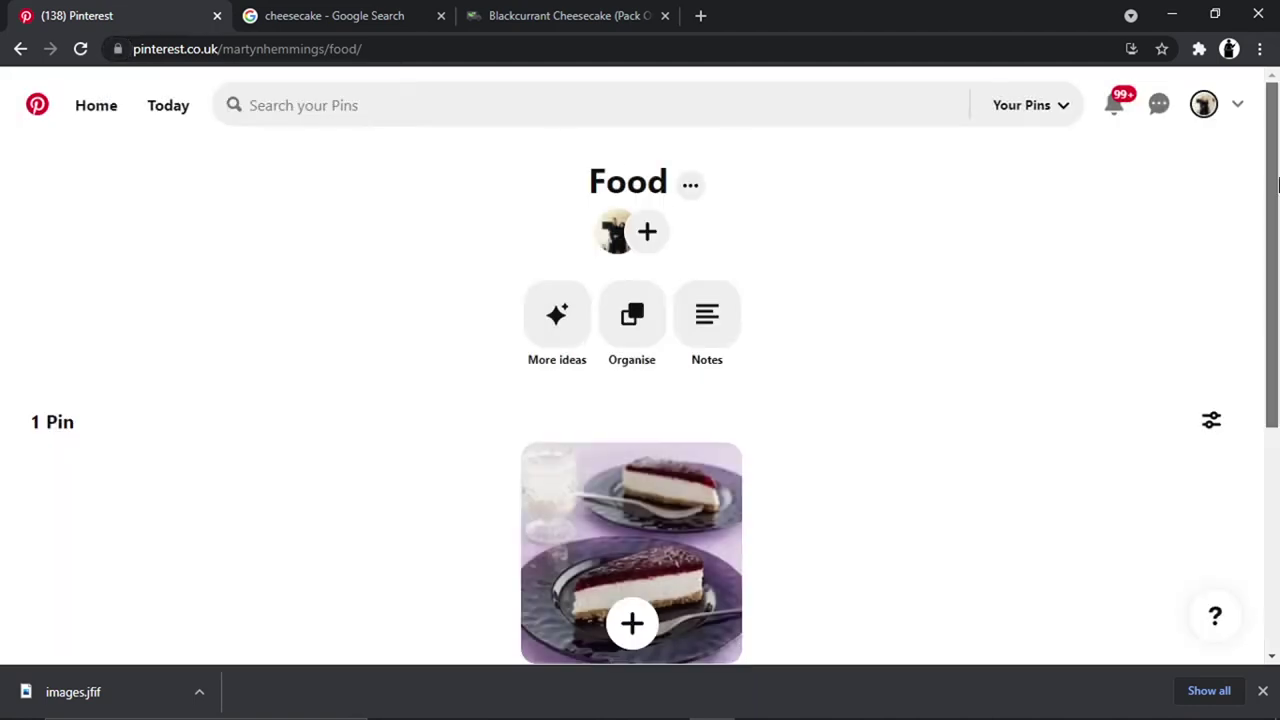
scroll(1248, 309, "down", 2)
left_click(789, 443)
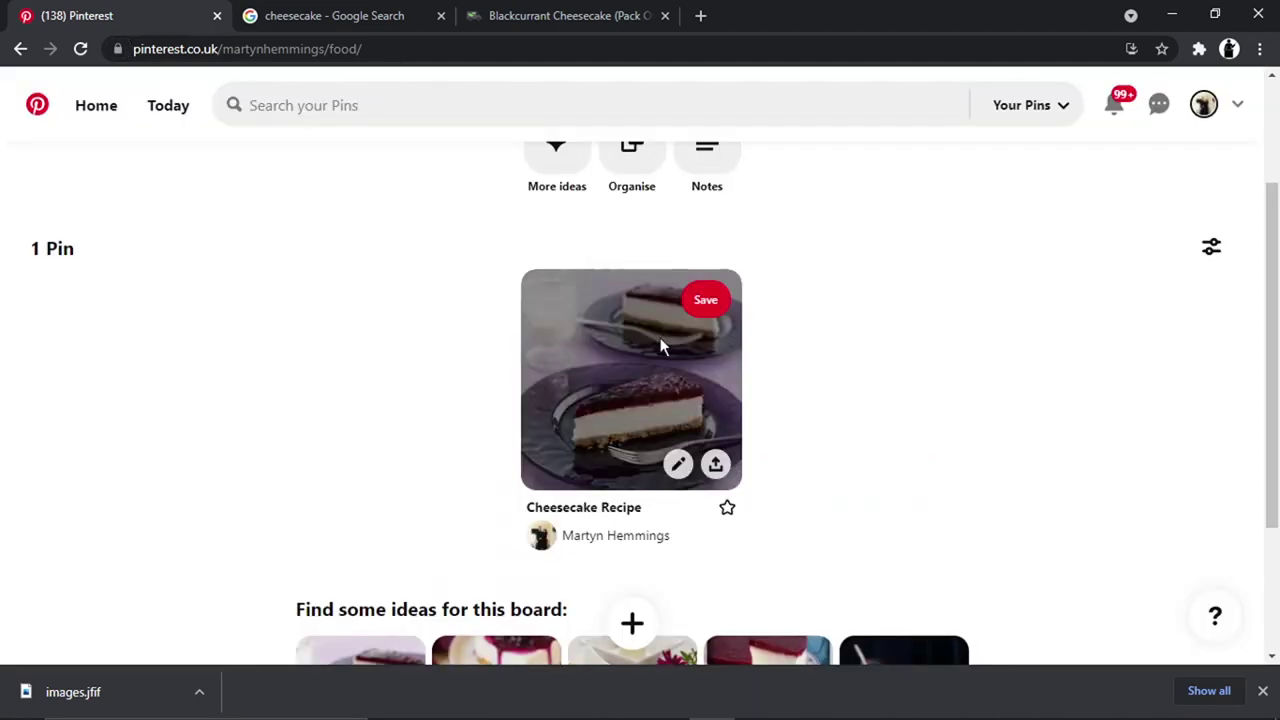